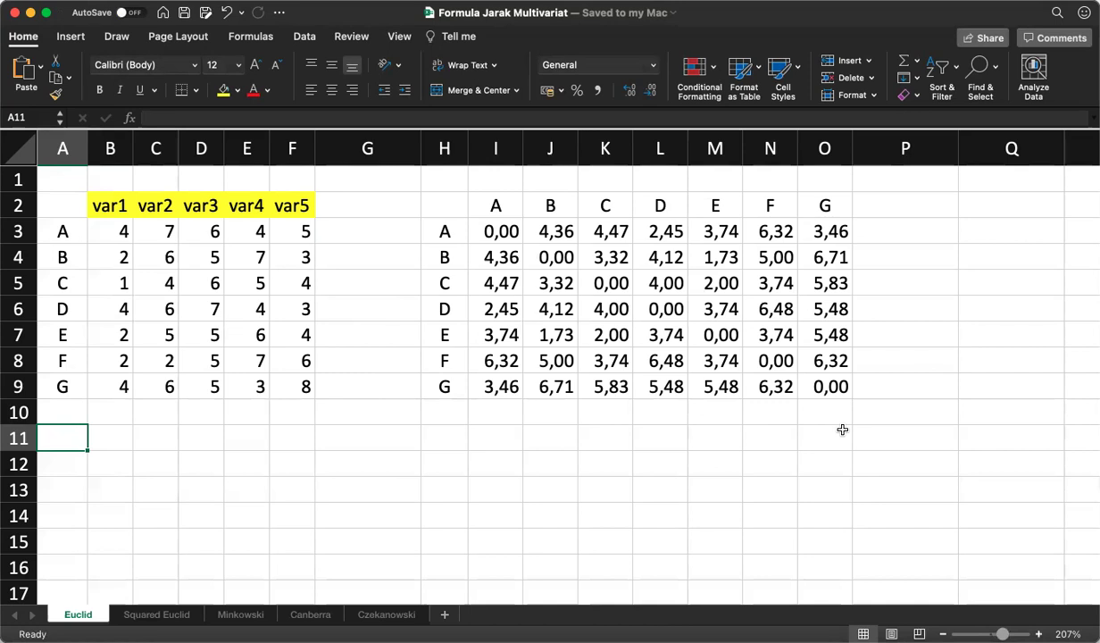
Examine the Euclidean distance formula in cell I3 and the row A data cells it references.
{"action": "left_click", "coordinate": [506, 233]}
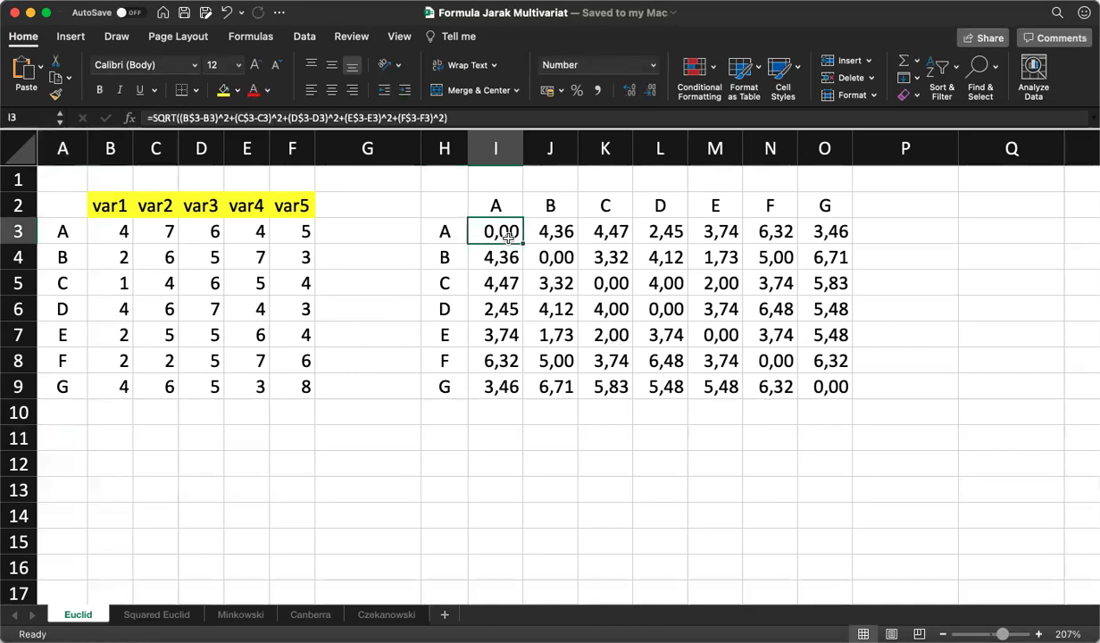
{"action": "left_click", "coordinate": [491, 118]}
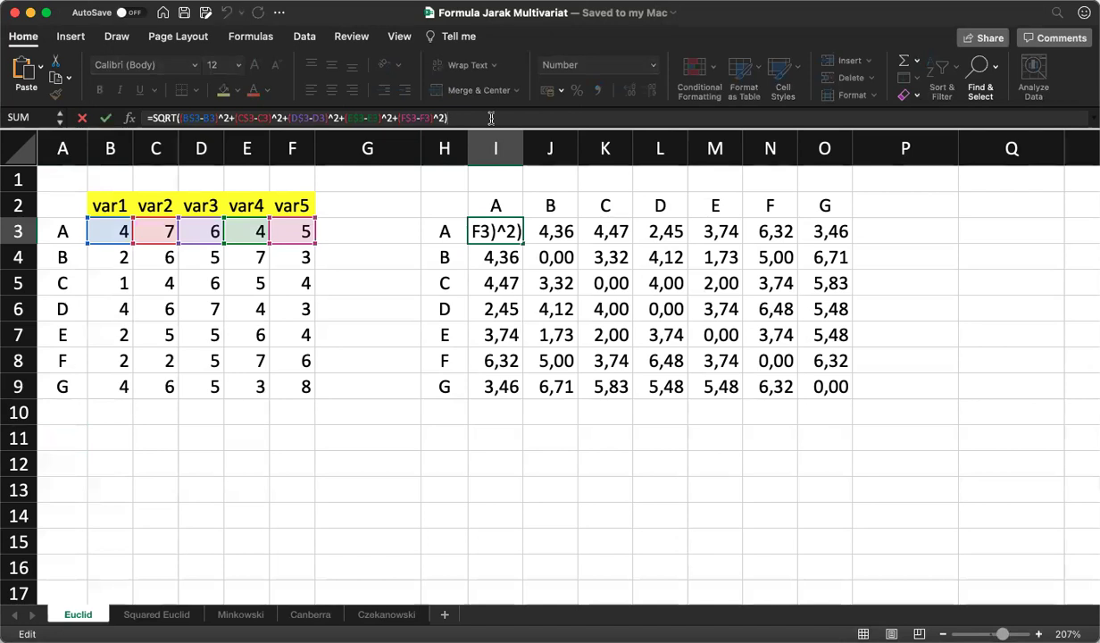
{"action": "left_click", "coordinate": [490, 231]}
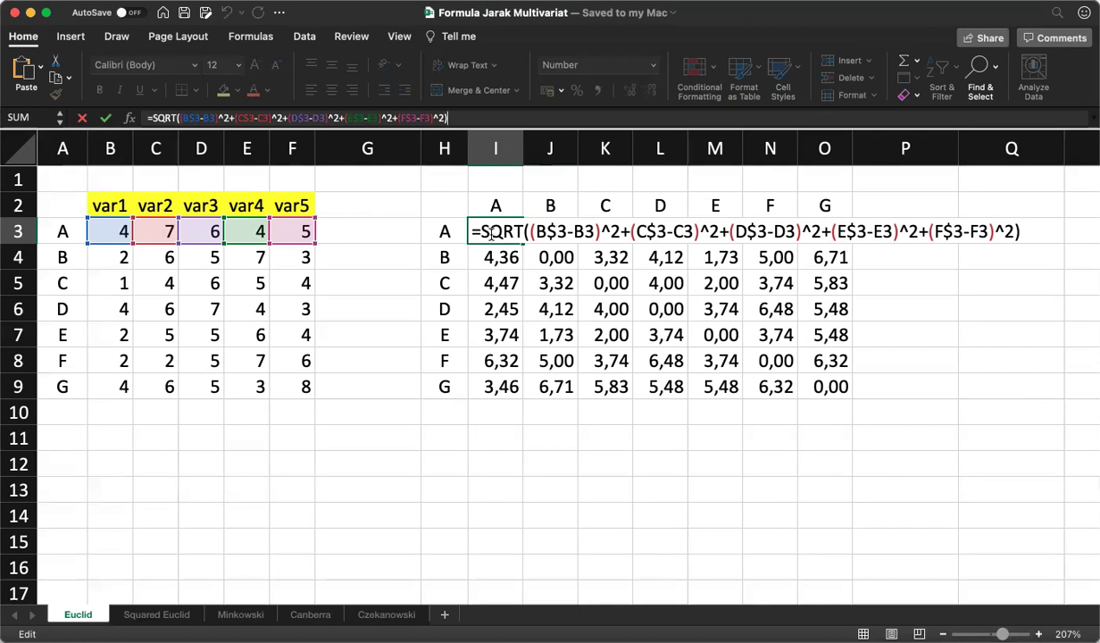
{"action": "left_click", "coordinate": [428, 248]}
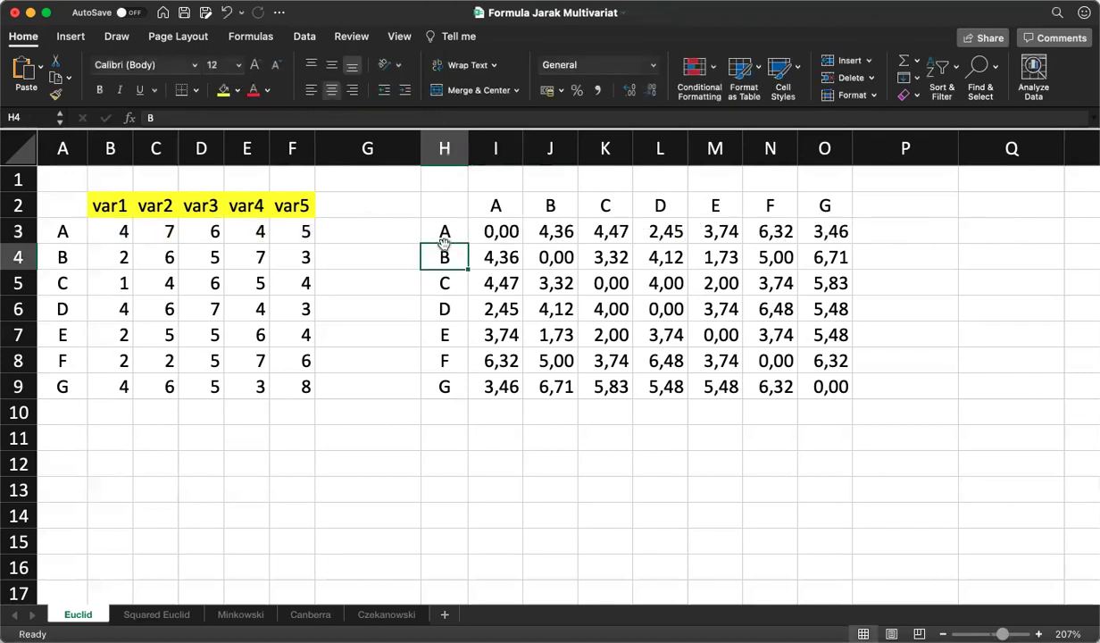
Compare the formulas in cells I3 and I4, and examine the cell references in the J4 distance formula.
{"action": "left_click", "coordinate": [501, 252]}
{"action": "left_click", "coordinate": [501, 231]}
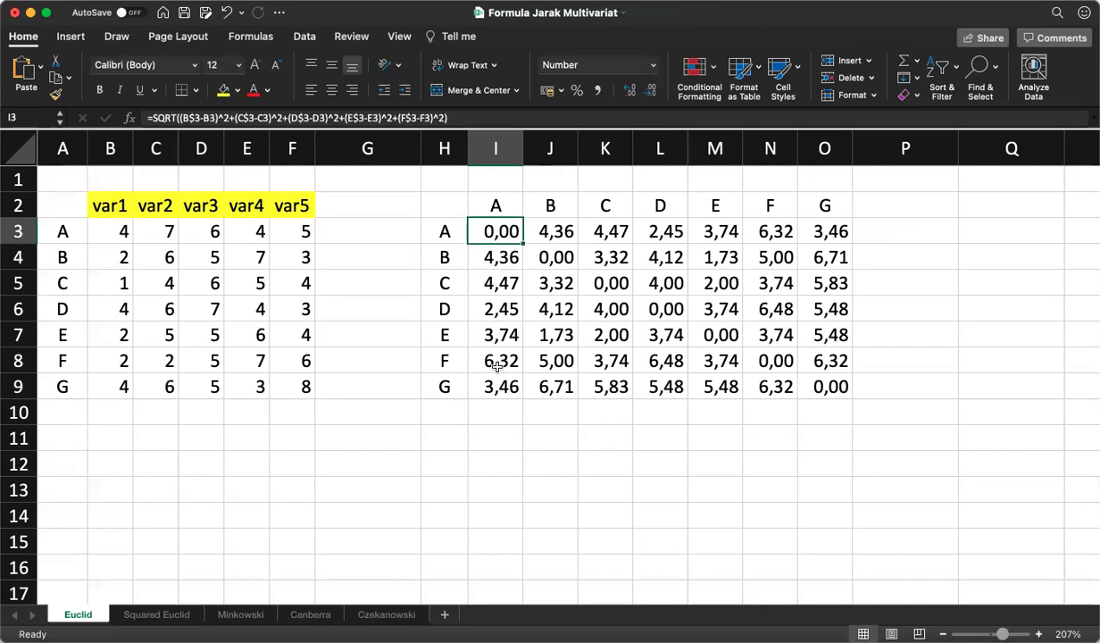
{"action": "key", "text": "Down"}
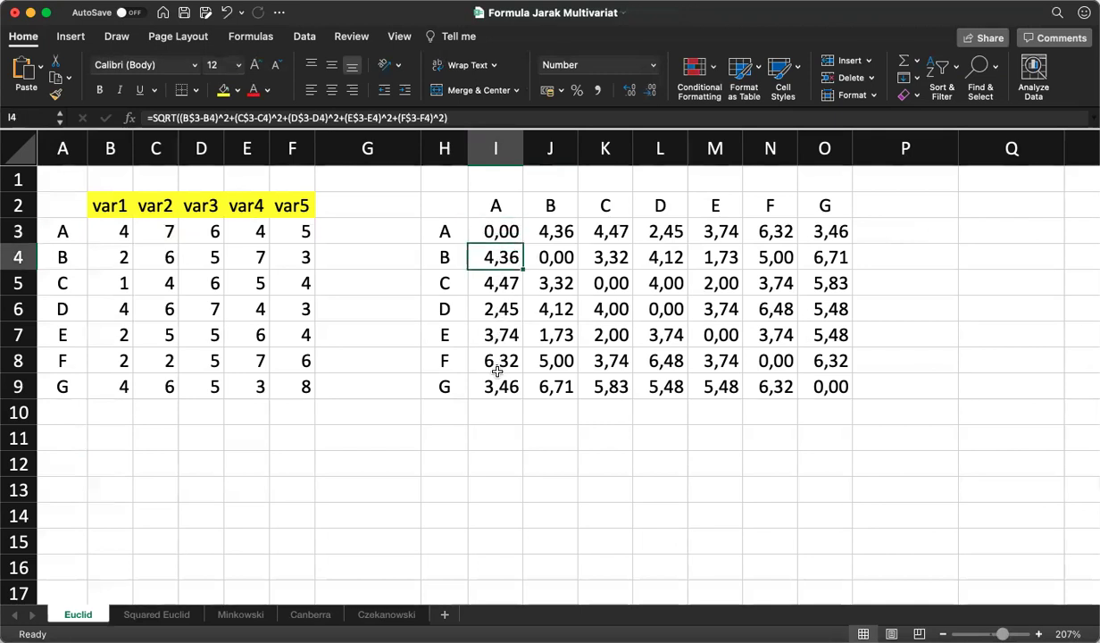
{"action": "key", "text": "Up"}
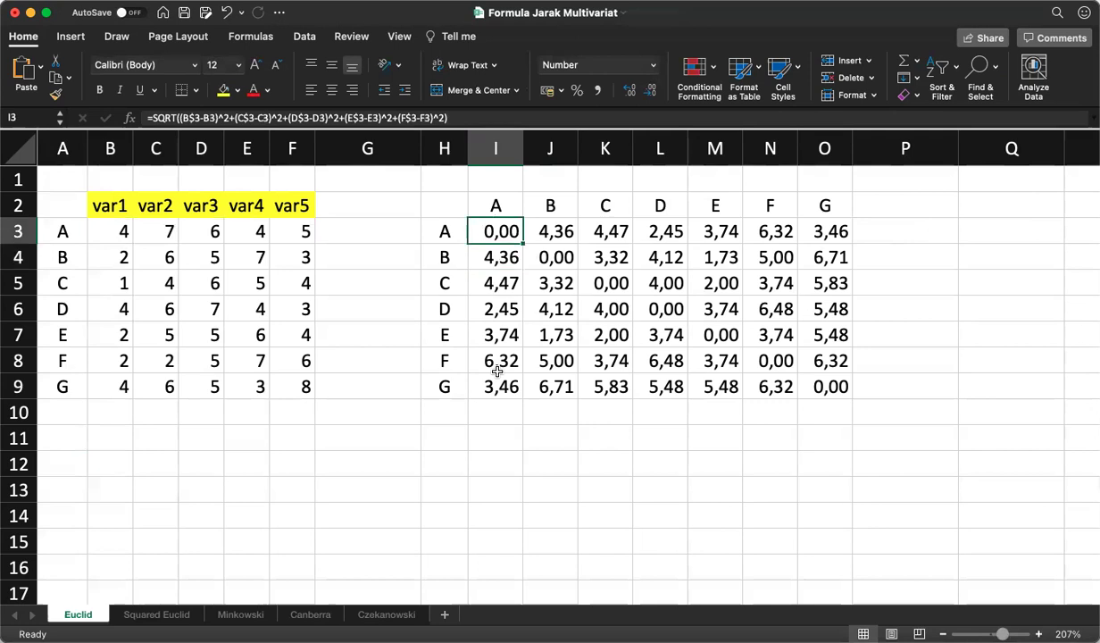
{"action": "key", "text": "Right"}
{"action": "key", "text": "Down"}
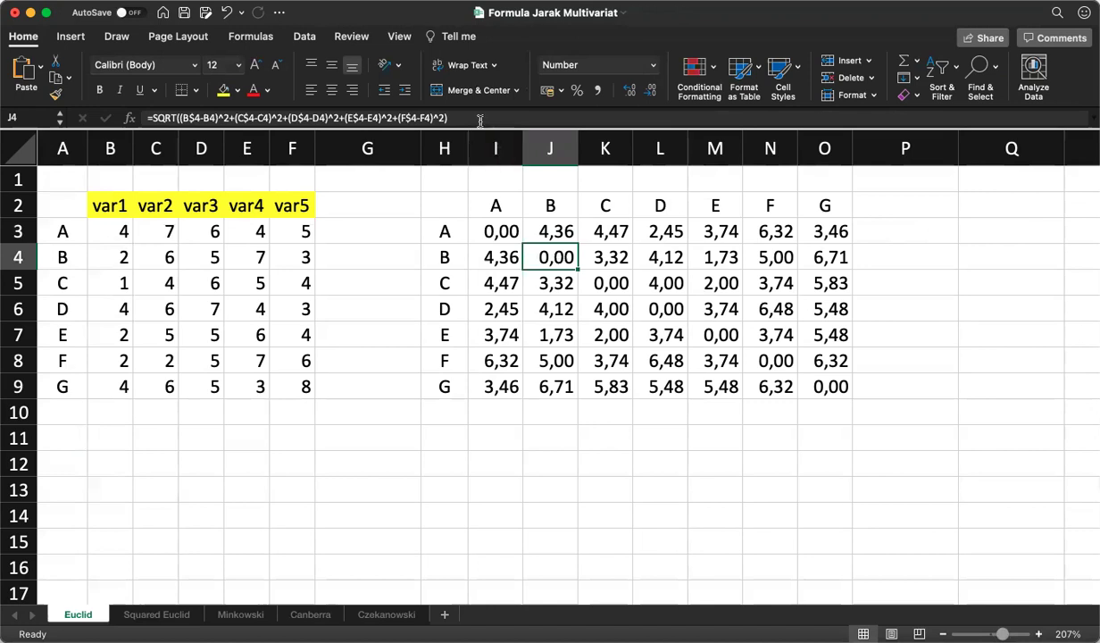
{"action": "key", "text": "F2"}
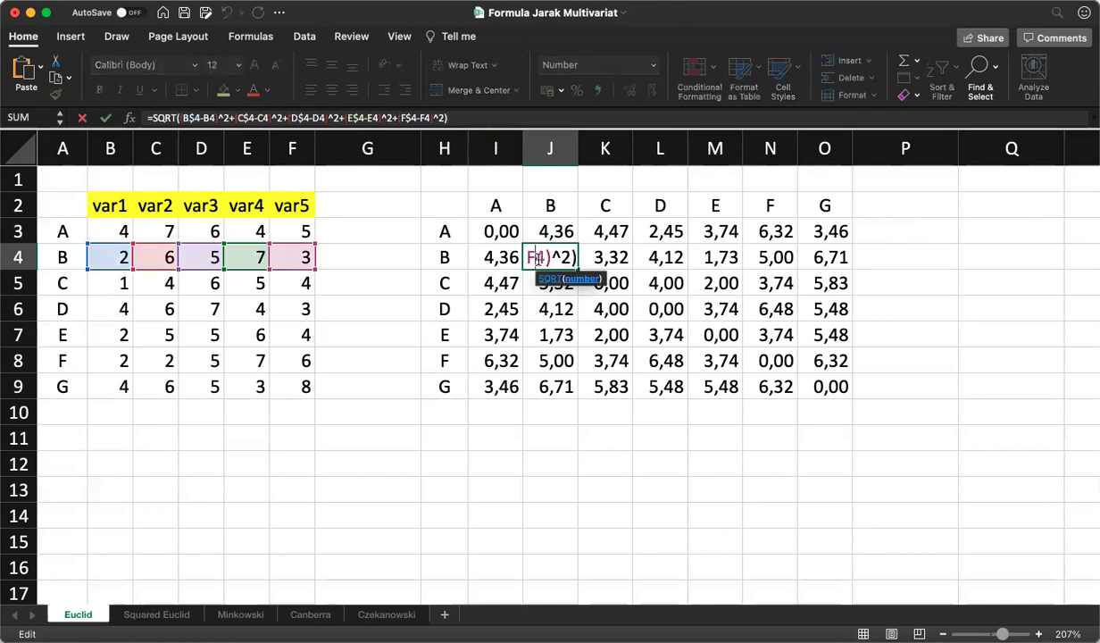
{"action": "left_click", "coordinate": [479, 119]}
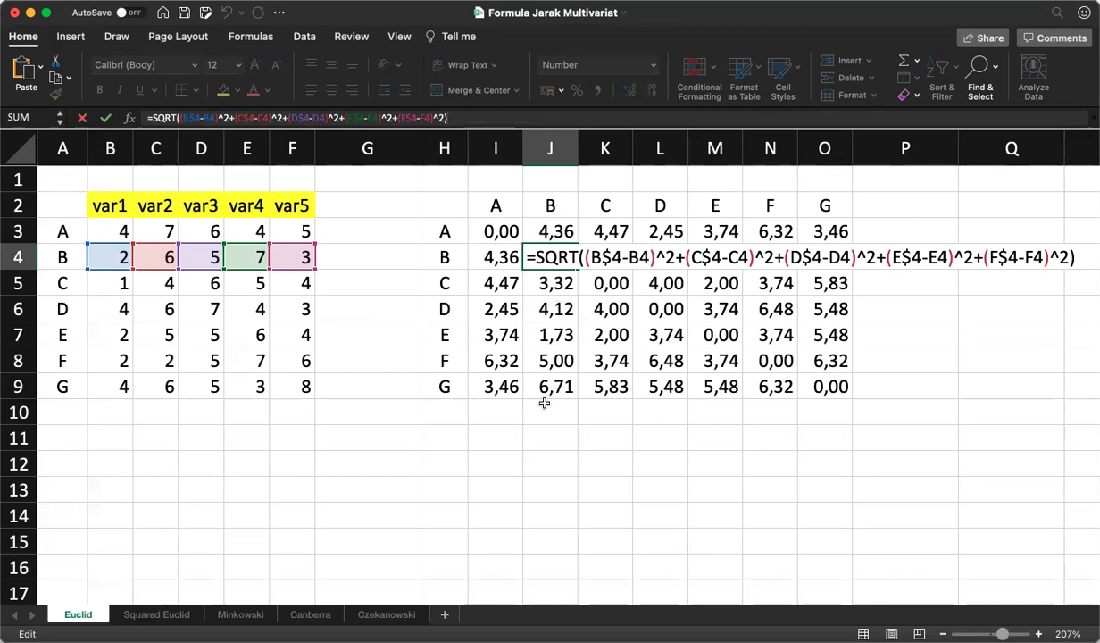
{"action": "key", "text": "Escape"}
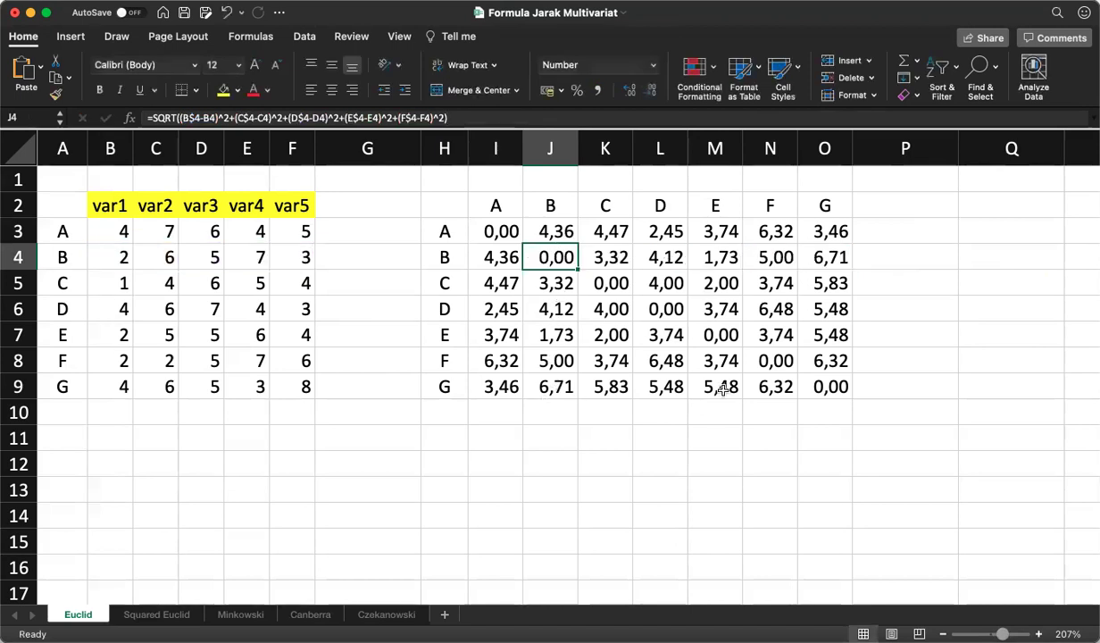
Examine the distance formula in cell O9 and its row G references, leaving it unedited, and reselect cell I3.
{"action": "left_click", "coordinate": [825, 386]}
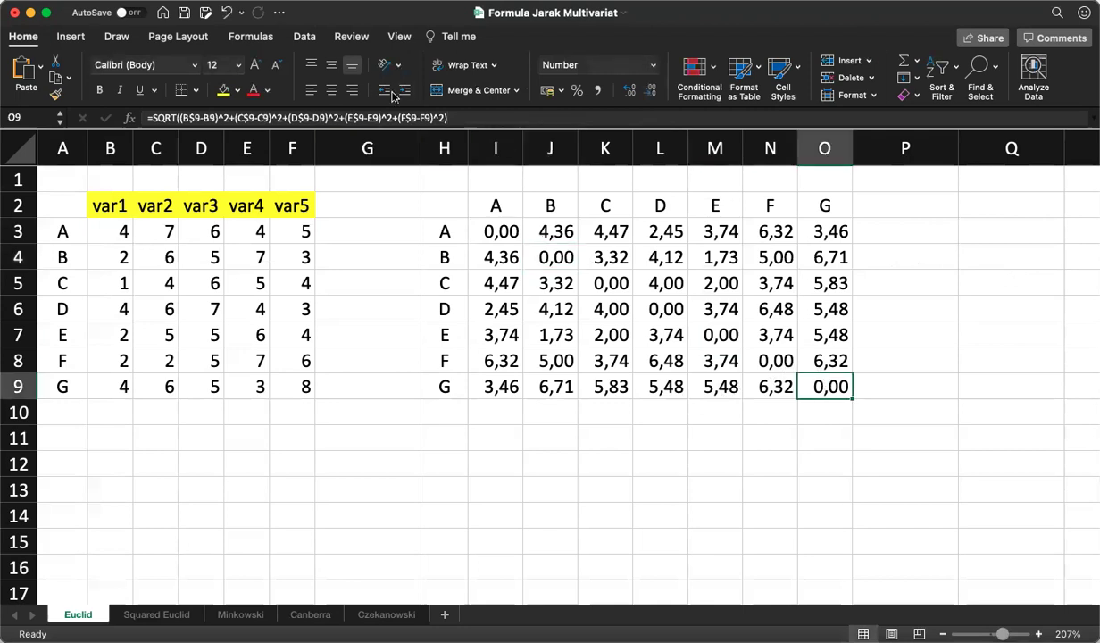
{"action": "left_click", "coordinate": [465, 114]}
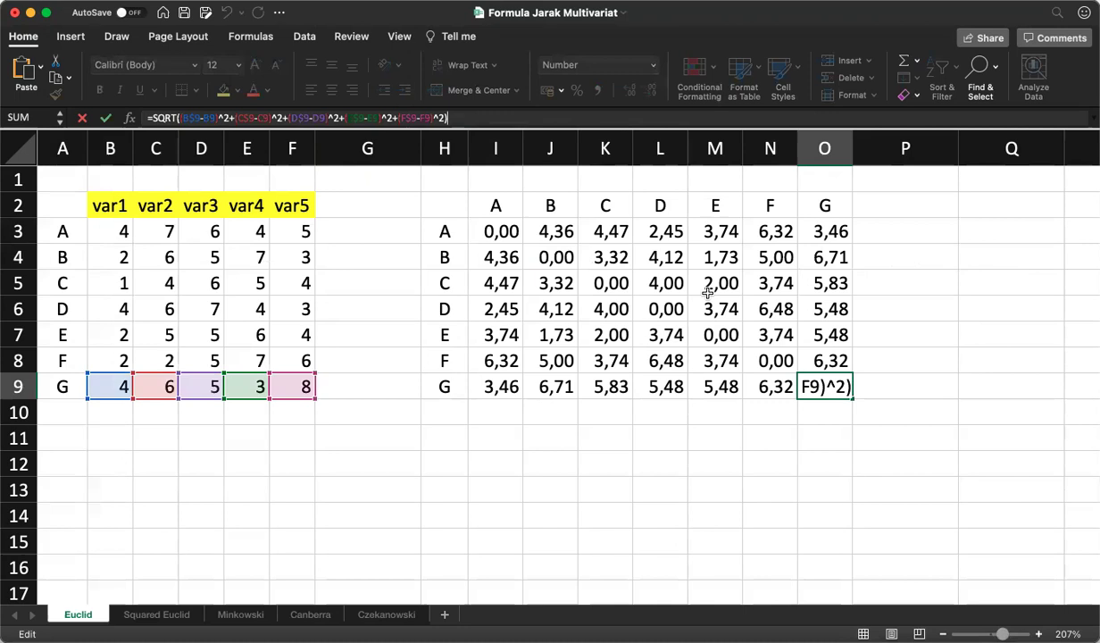
{"action": "left_click", "coordinate": [827, 386]}
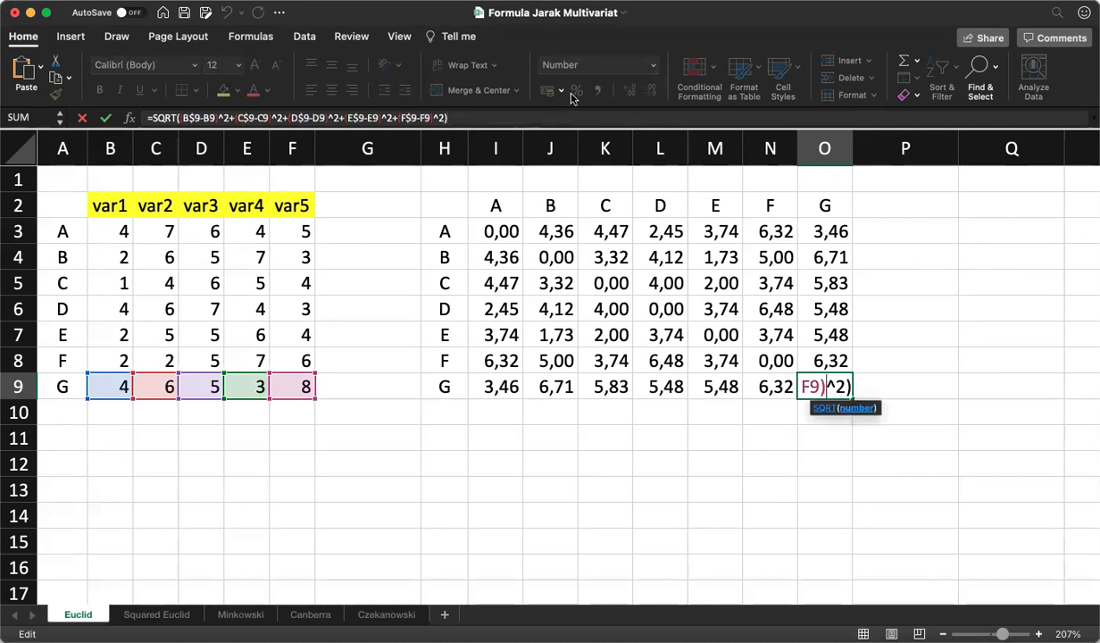
{"action": "left_click", "coordinate": [552, 115]}
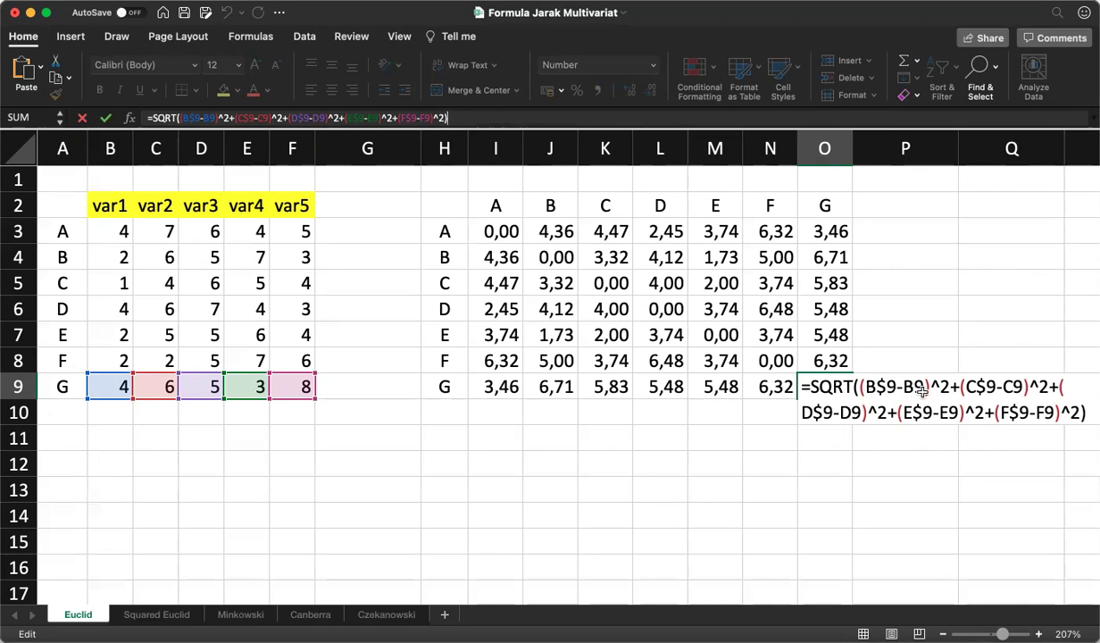
{"action": "left_click", "coordinate": [671, 411]}
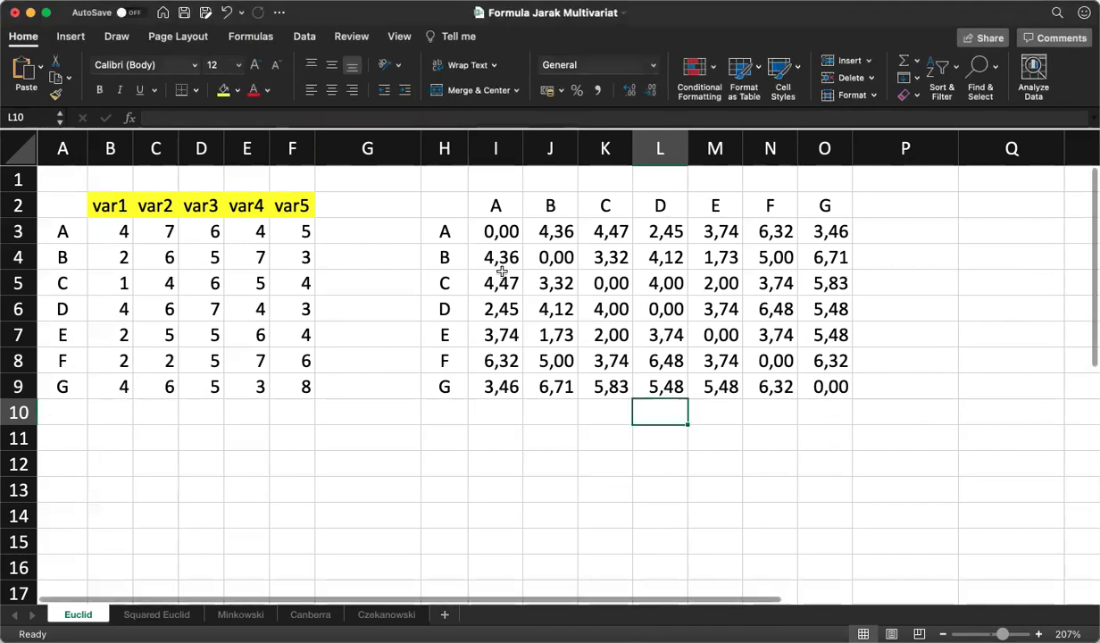
{"action": "left_click", "coordinate": [501, 231]}
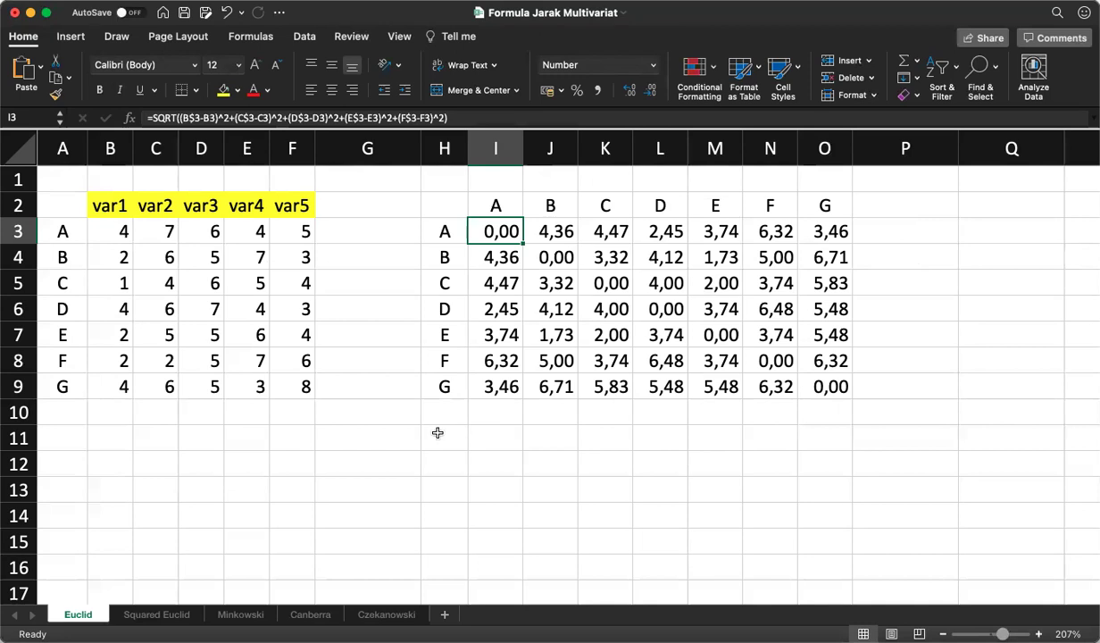
On the Squared Euclid sheet, examine the distance formula in cell I3 and its referenced data cells.
{"action": "left_click", "coordinate": [158, 616]}
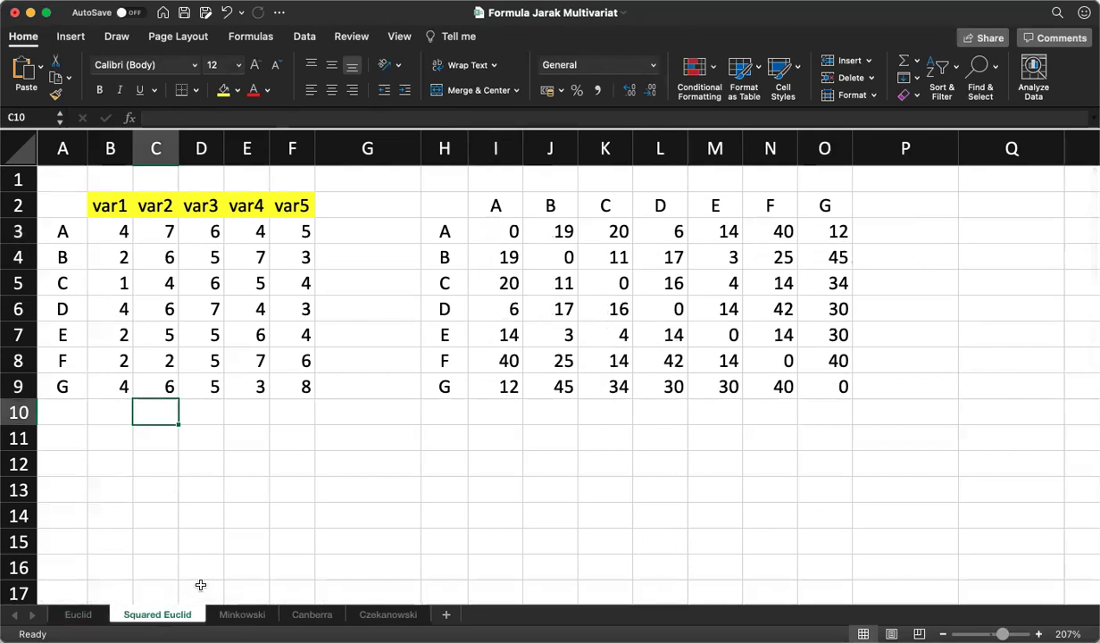
{"action": "left_click", "coordinate": [504, 231]}
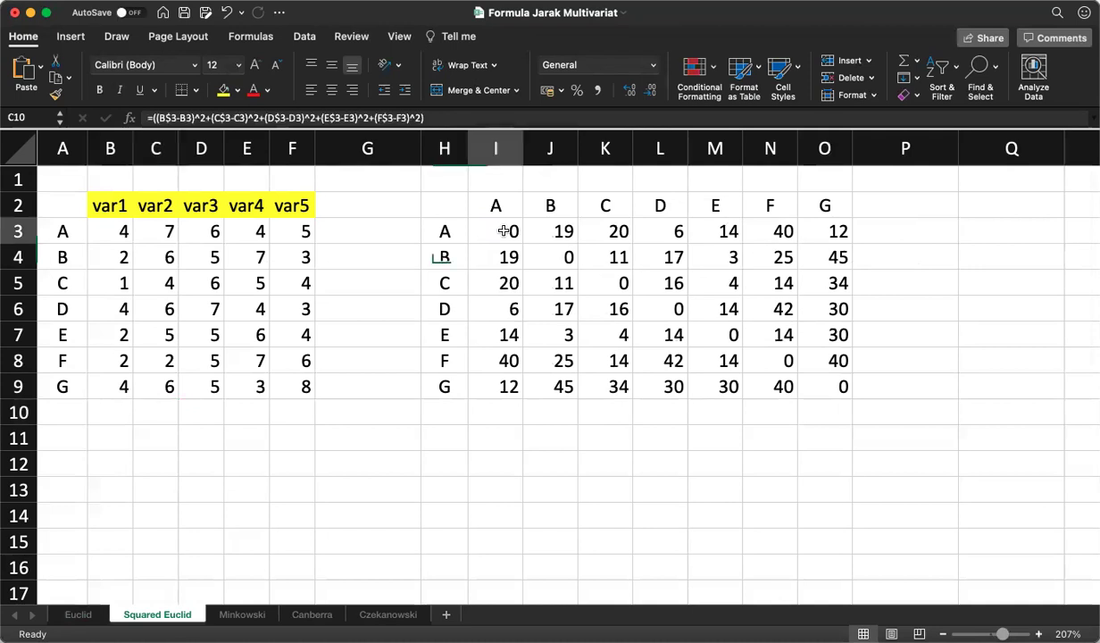
{"action": "left_click", "coordinate": [452, 116]}
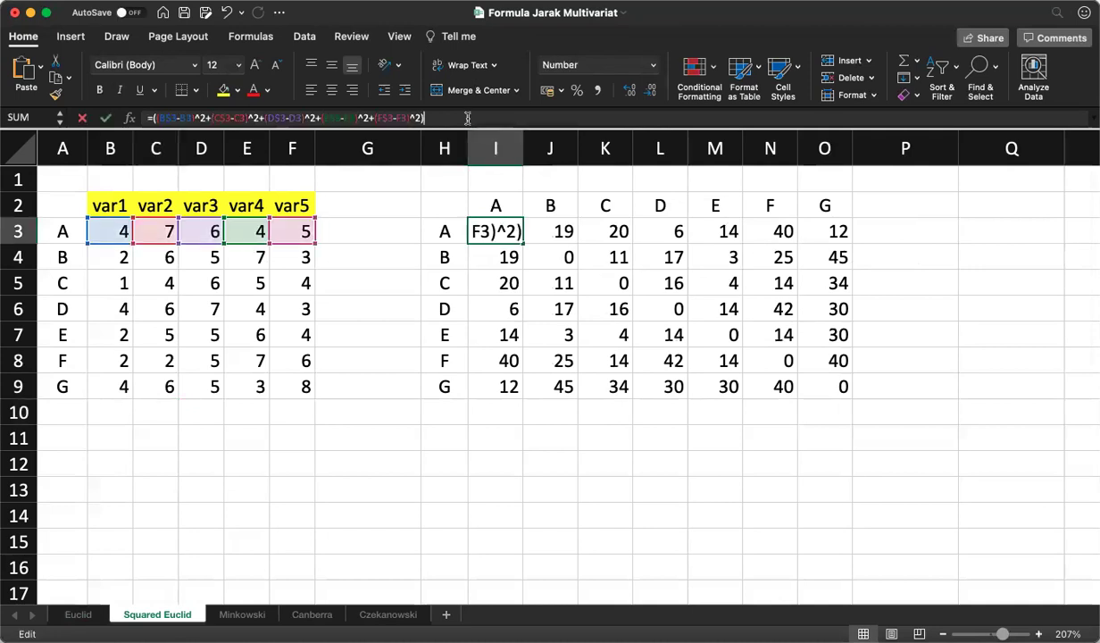
{"action": "left_click", "coordinate": [483, 232]}
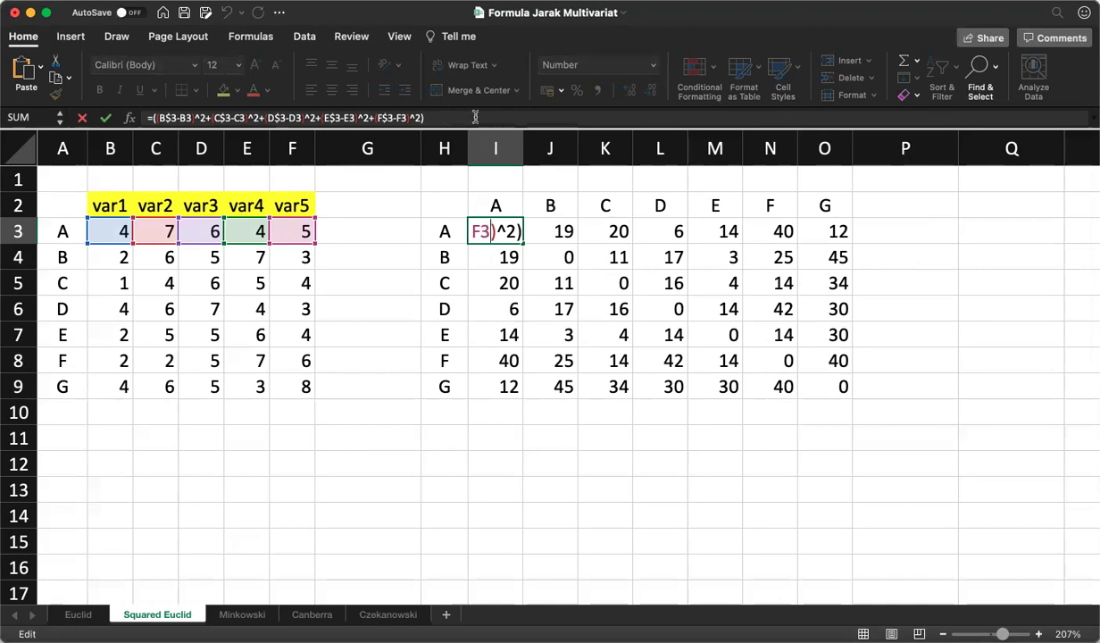
{"action": "left_click", "coordinate": [455, 116]}
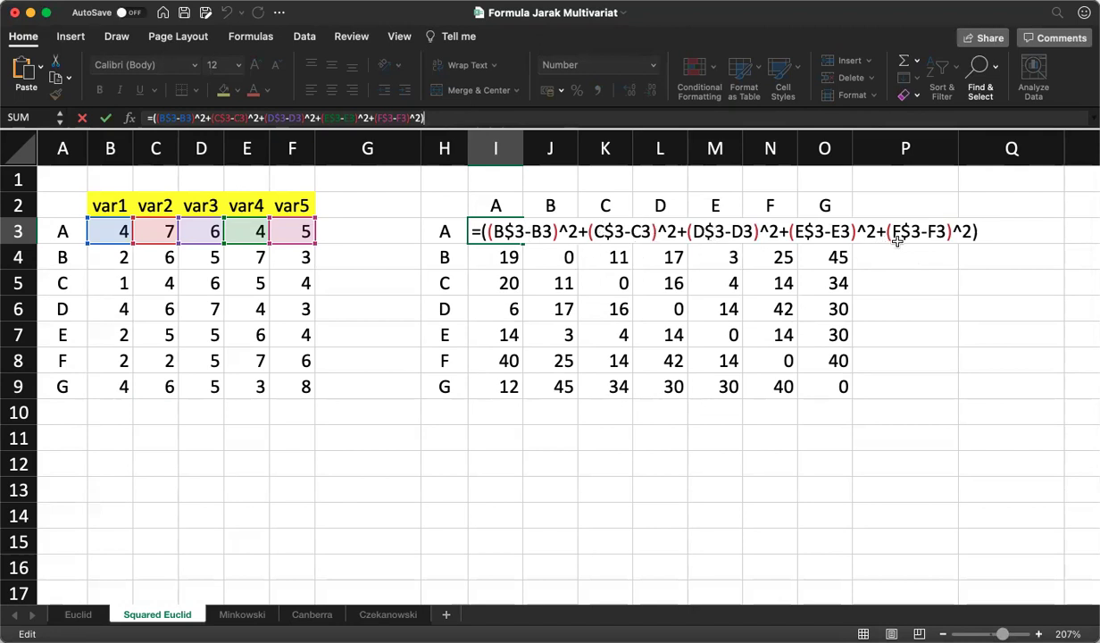
Examine the squared Euclidean formula in cell I7 comparing rows A and E, and leave it unedited.
{"action": "left_click", "coordinate": [507, 334]}
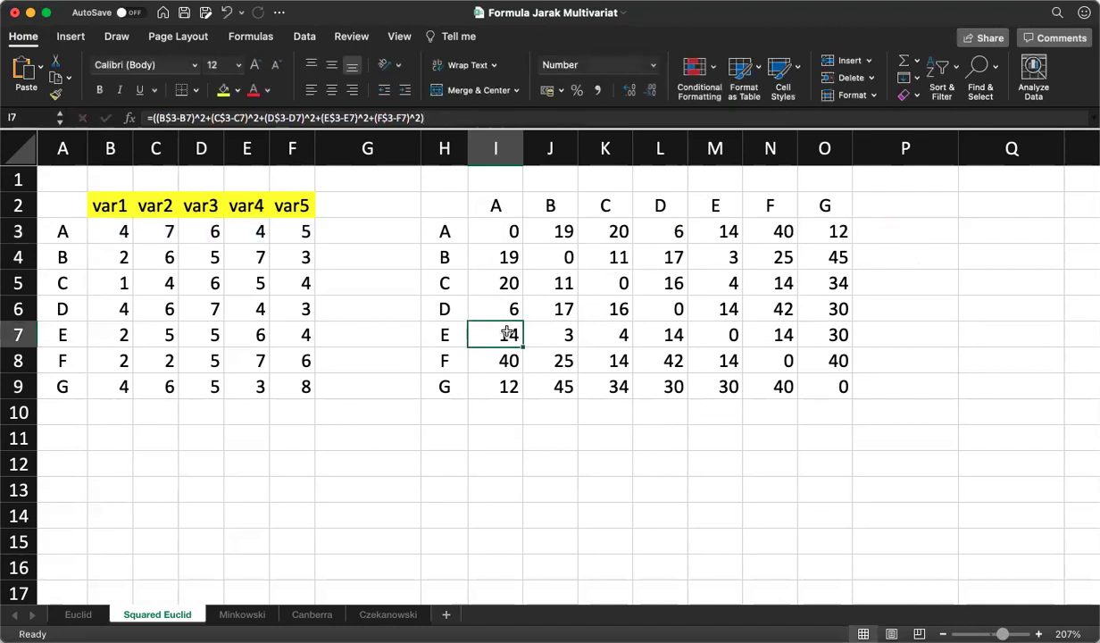
{"action": "left_click", "coordinate": [442, 118]}
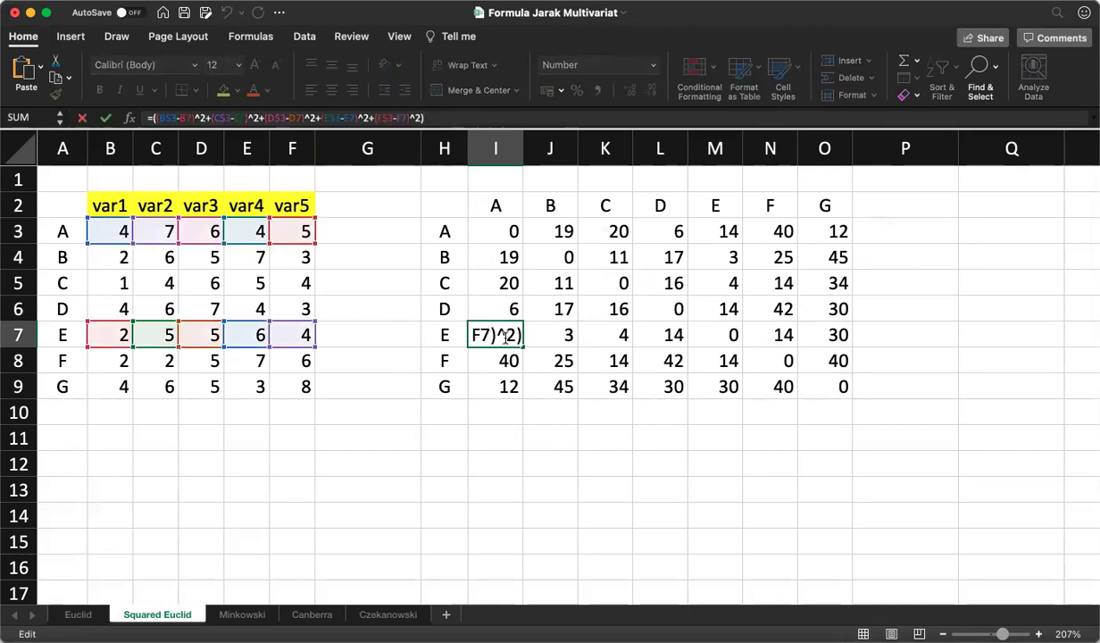
{"action": "left_click", "coordinate": [435, 118]}
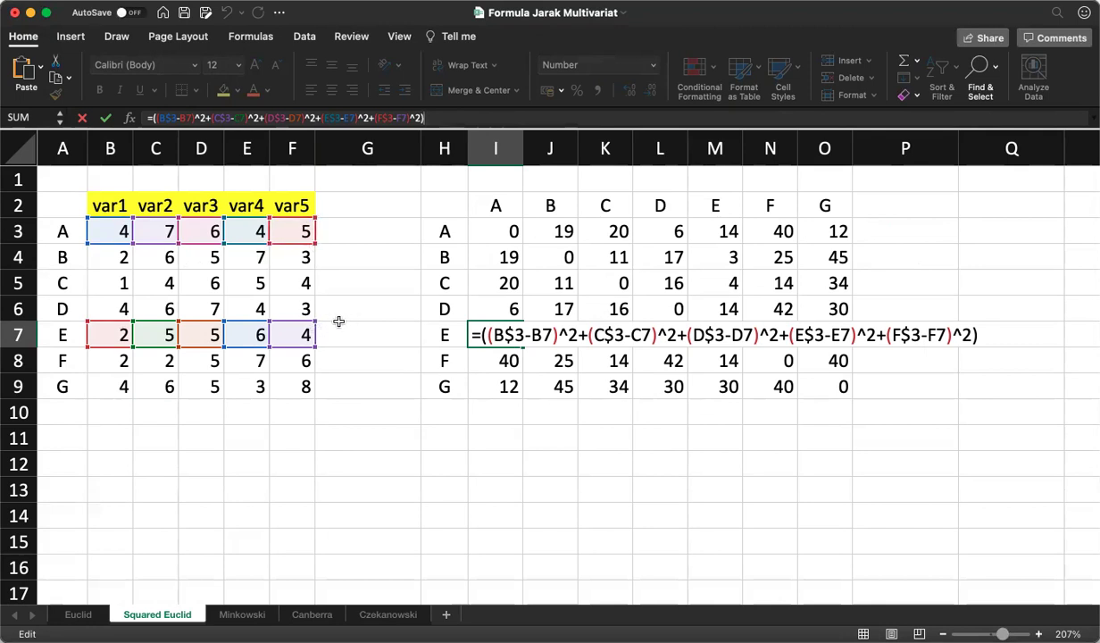
{"action": "key", "text": "Escape"}
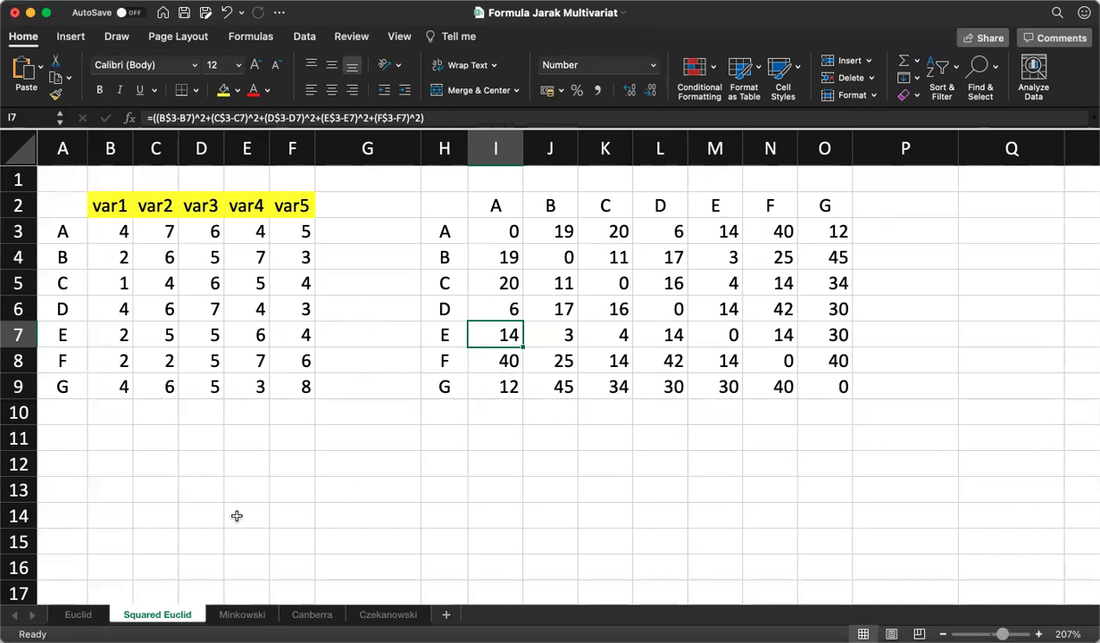
Compare the distance matrices on the Euclid and Squared Euclid sheets, ending on Squared Euclid.
{"action": "left_click", "coordinate": [77, 614]}
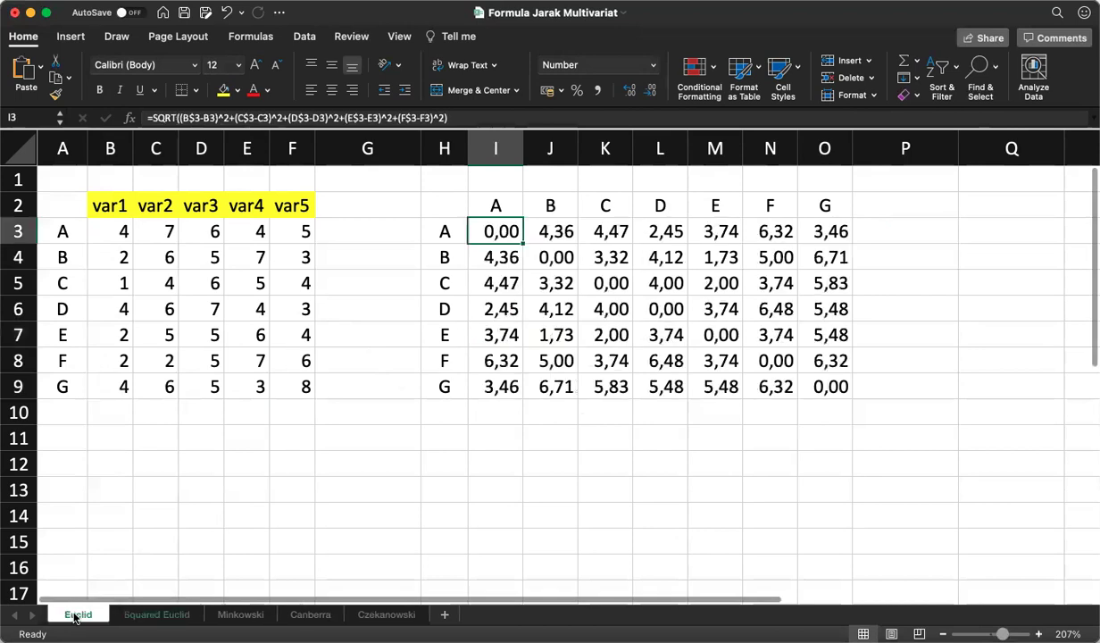
{"action": "left_click", "coordinate": [149, 617]}
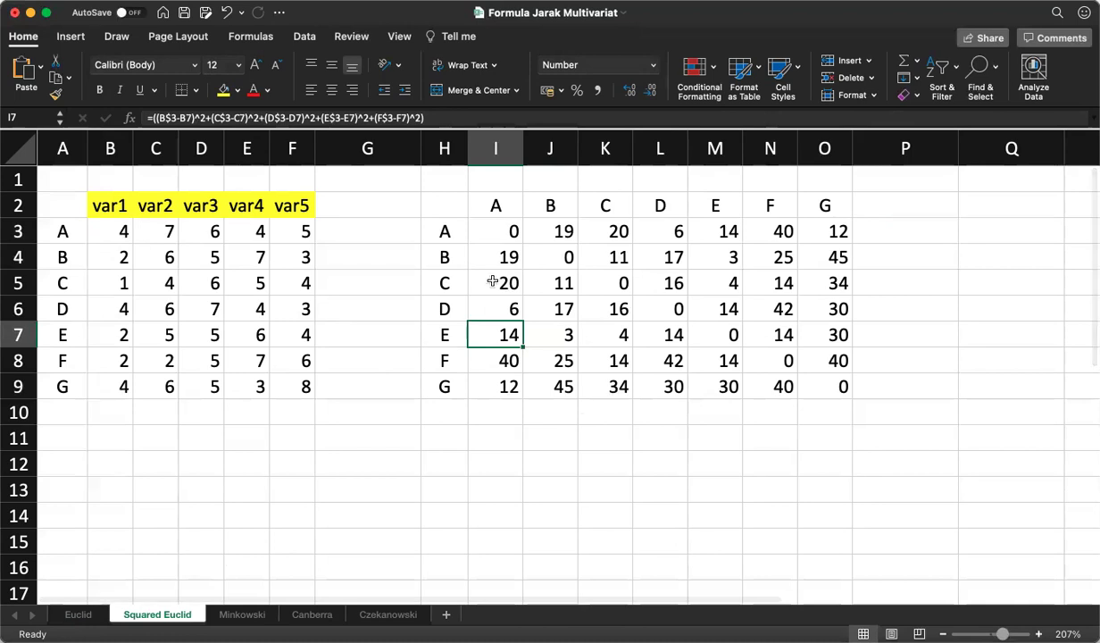
{"action": "left_click", "coordinate": [79, 616]}
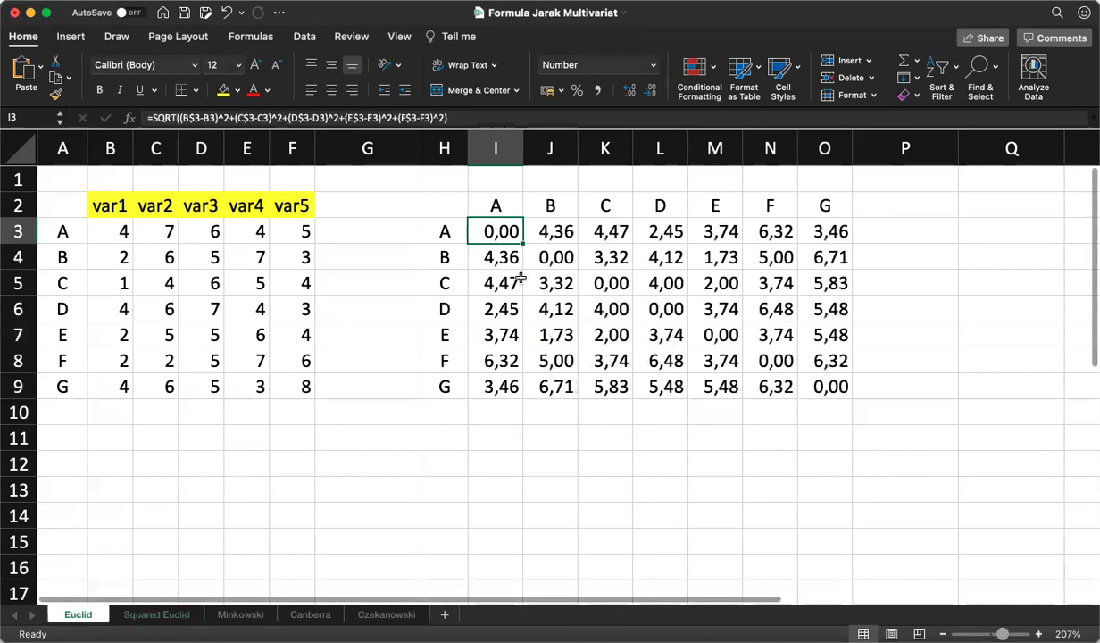
{"action": "left_click", "coordinate": [150, 616]}
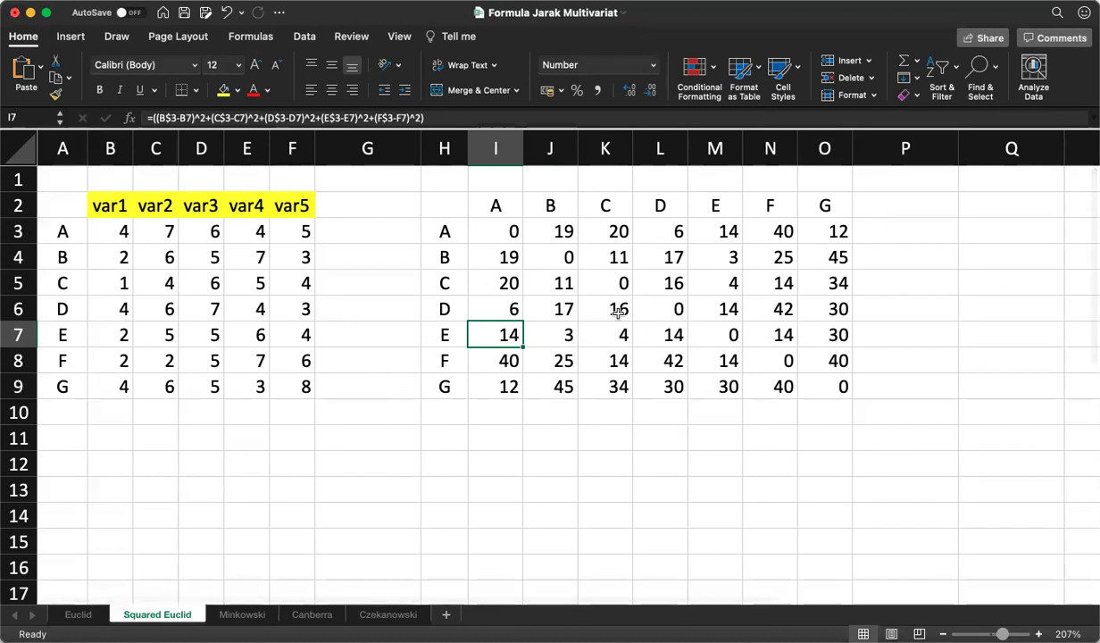
{"action": "left_click", "coordinate": [82, 615]}
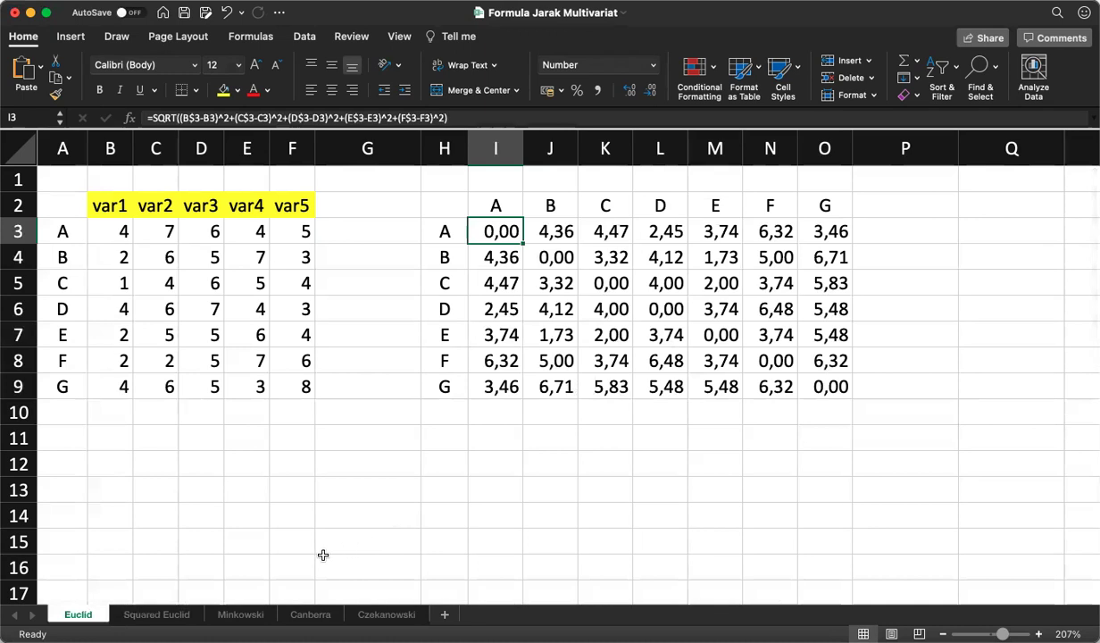
{"action": "left_click", "coordinate": [150, 616]}
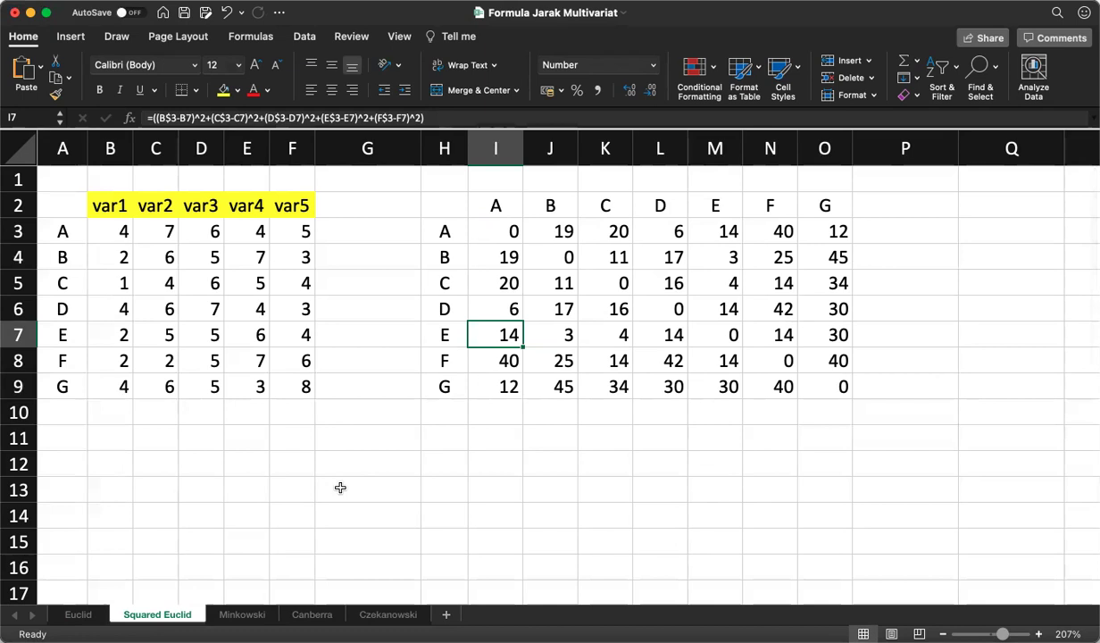
On the Minkowski sheet, examine the diagonal distance formulas in cells I3, J4 and K5.
{"action": "left_click", "coordinate": [233, 622]}
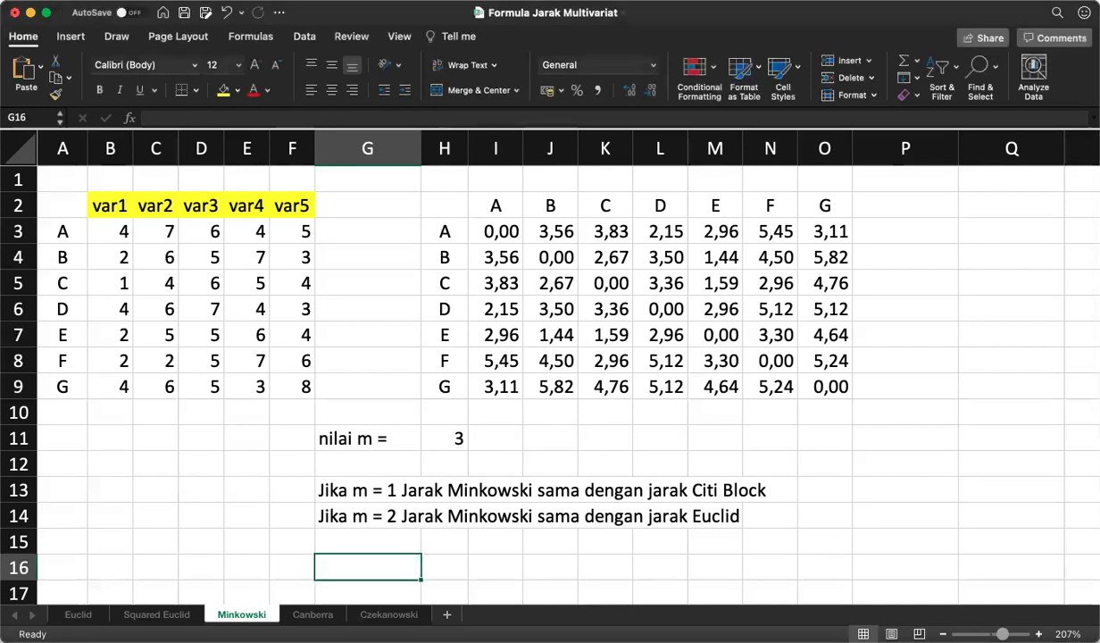
{"action": "left_click", "coordinate": [489, 231]}
{"action": "left_click", "coordinate": [545, 257]}
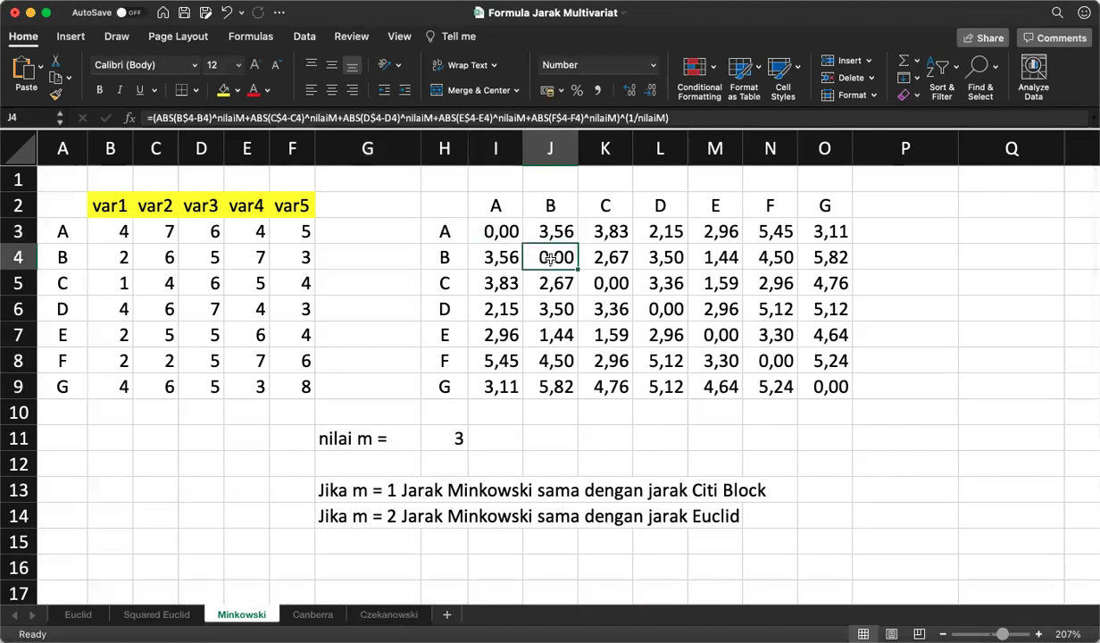
{"action": "left_click", "coordinate": [596, 282]}
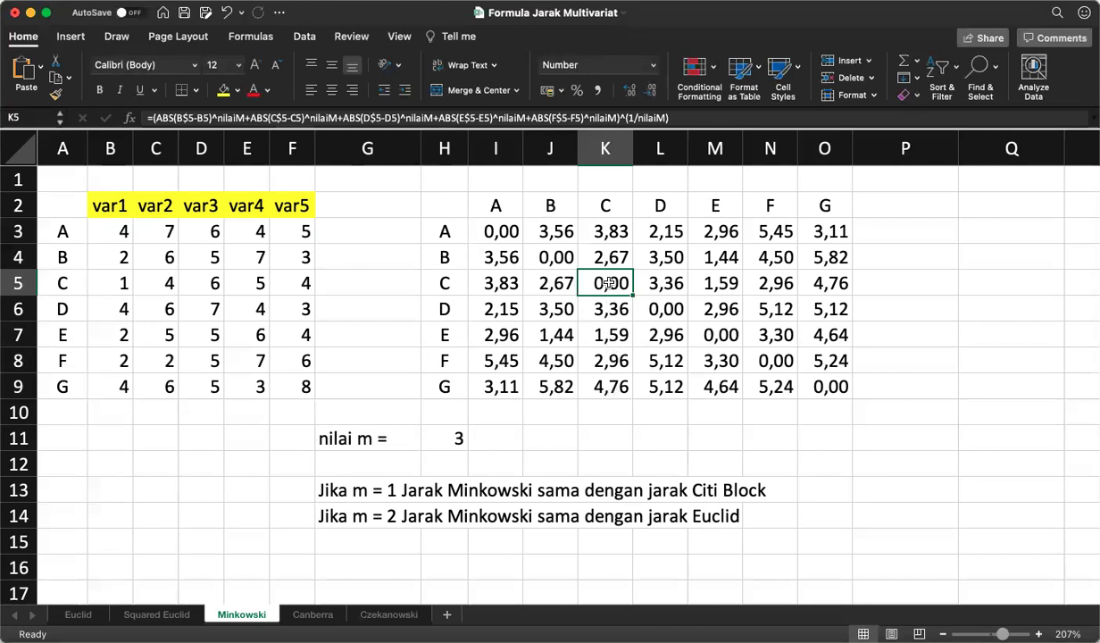
Examine the Minkowski formula in cell K5 together with the nilai m cell H11 that it references.
{"action": "left_click", "coordinate": [679, 117]}
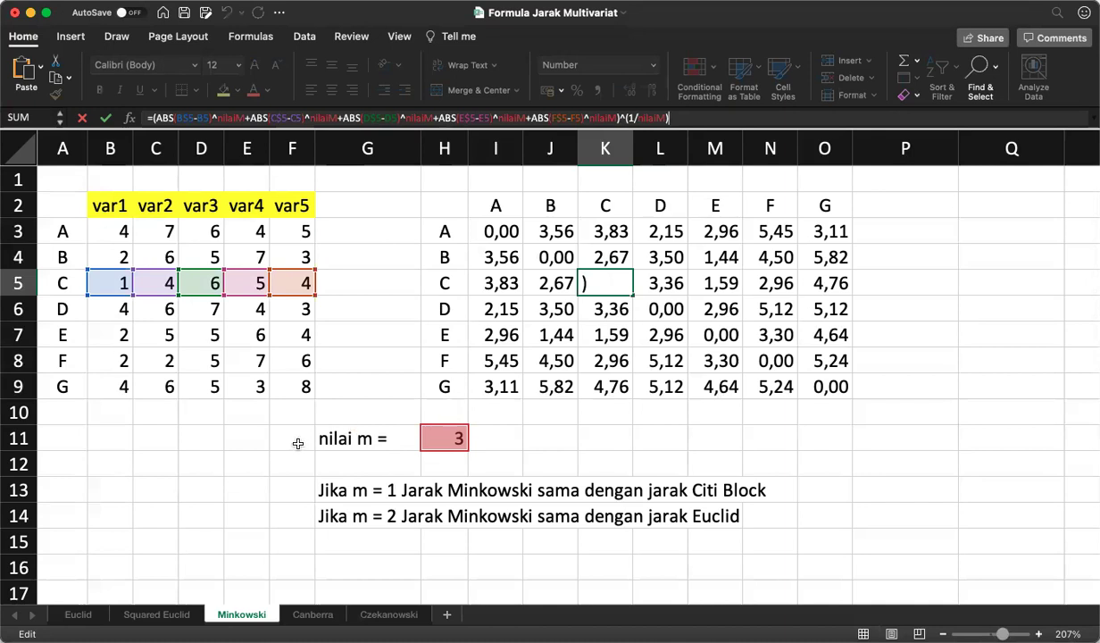
{"action": "left_click", "coordinate": [445, 439]}
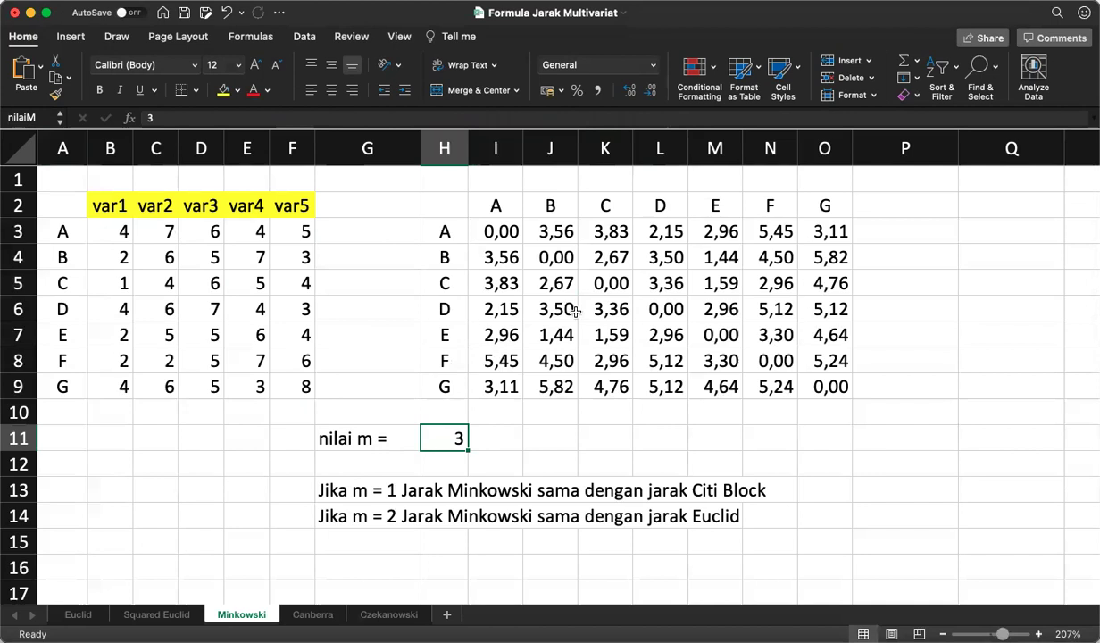
{"action": "left_click", "coordinate": [607, 283]}
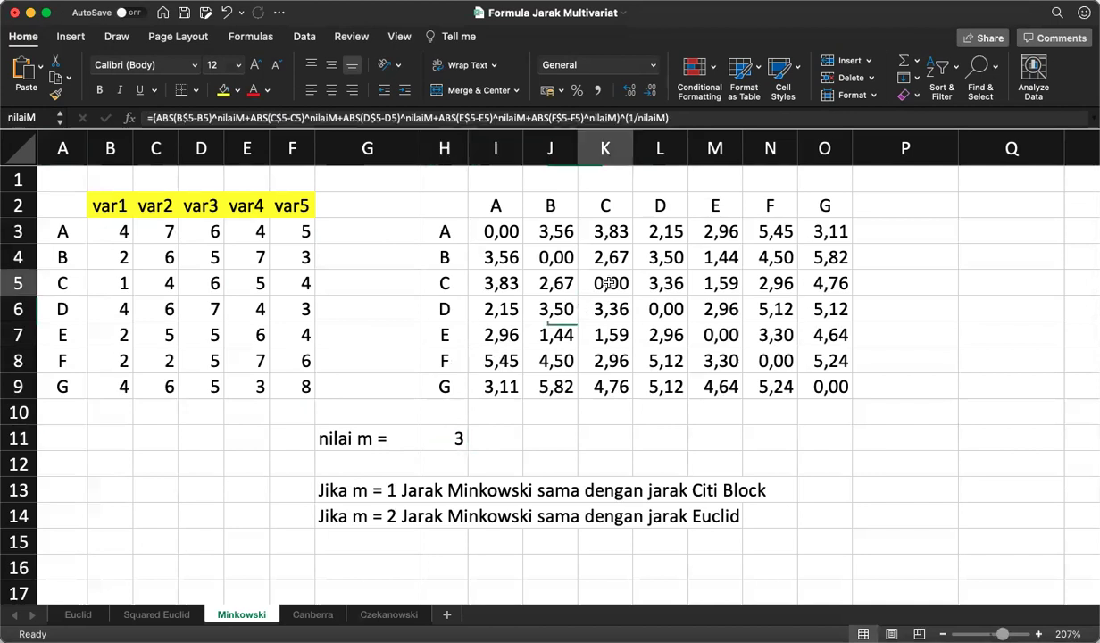
{"action": "left_click", "coordinate": [684, 118]}
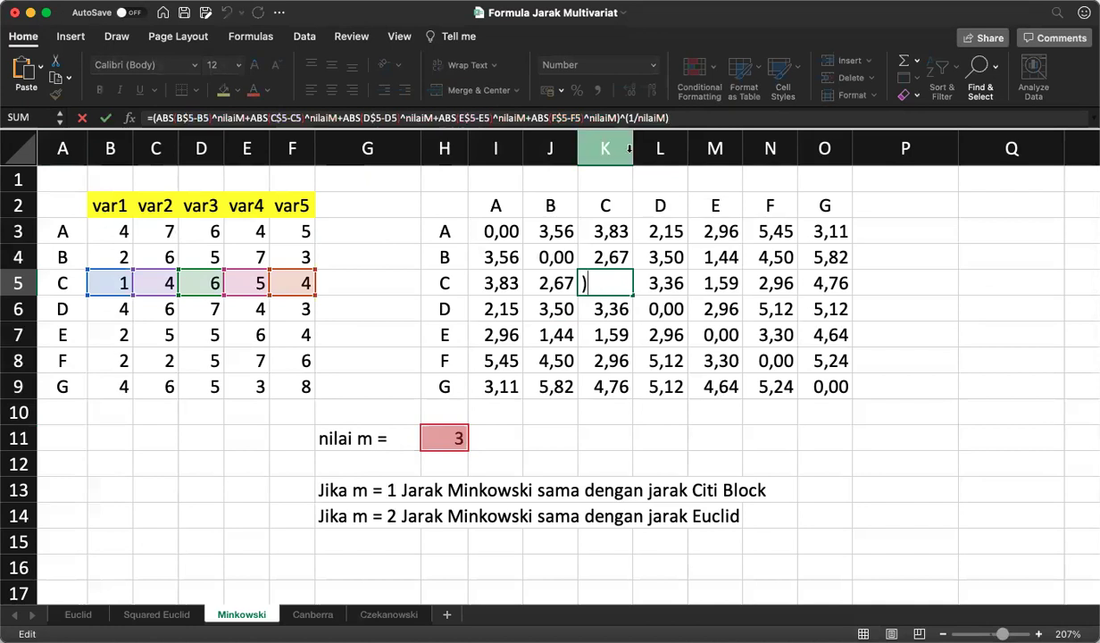
{"action": "left_click", "coordinate": [685, 120]}
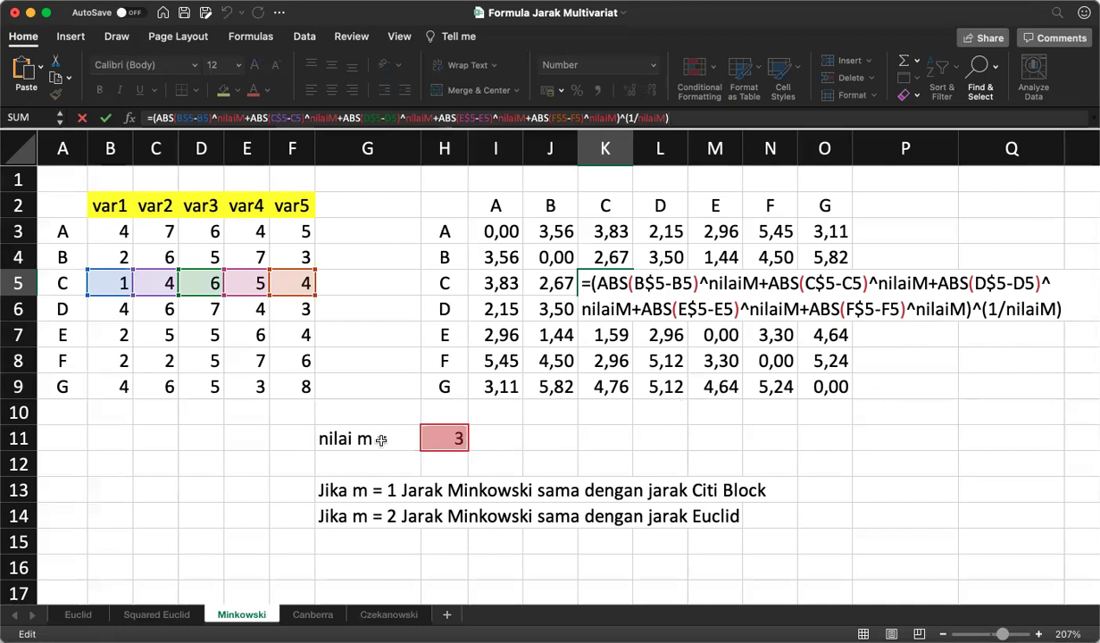
Set the nilai m parameter in cell H11 to 1 for the City Block case.
{"action": "left_click", "coordinate": [440, 433]}
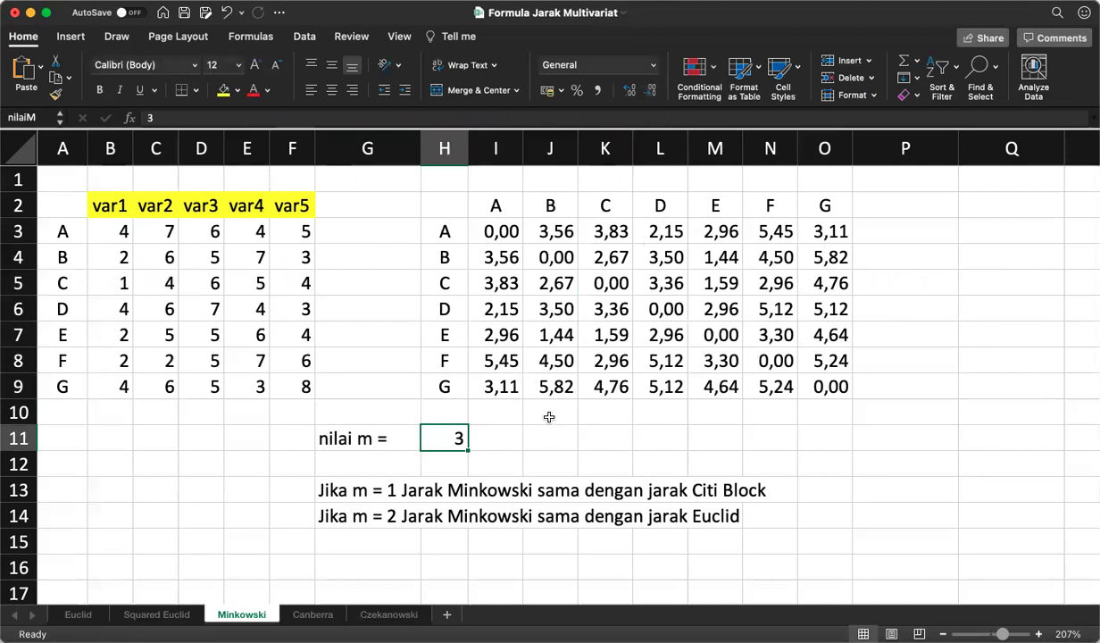
{"action": "type", "text": "1"}
{"action": "key", "text": "Return"}
Set nilai m in H11 to 2 and compare the Minkowski distance matrix with the one on the Euclid sheet.
{"action": "key", "text": "Up"}
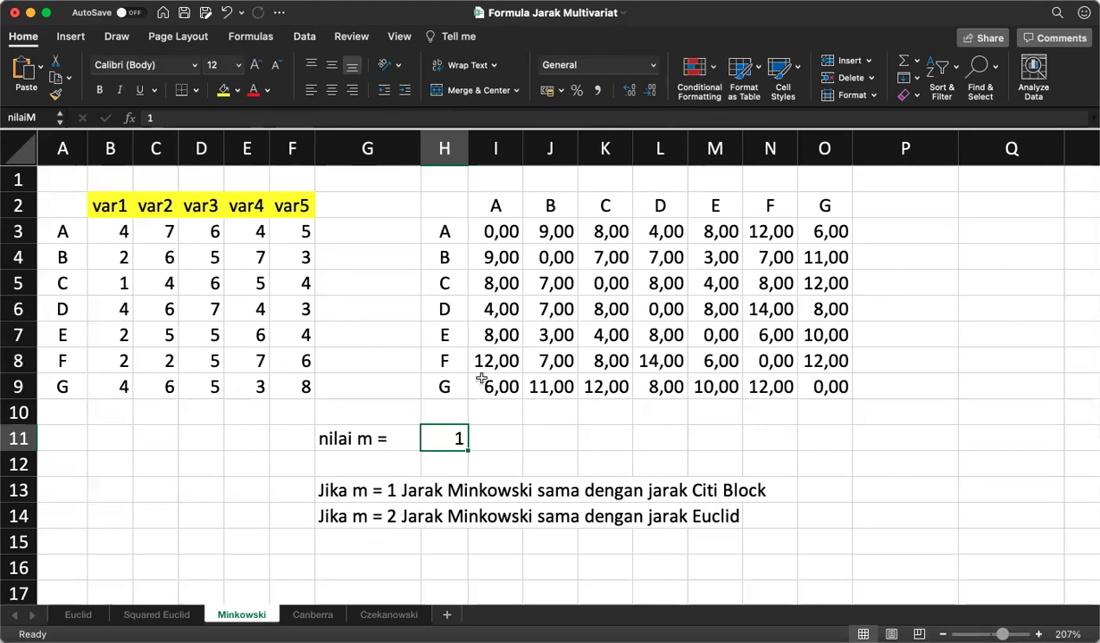
{"action": "type", "text": "2"}
{"action": "key", "text": "Return"}
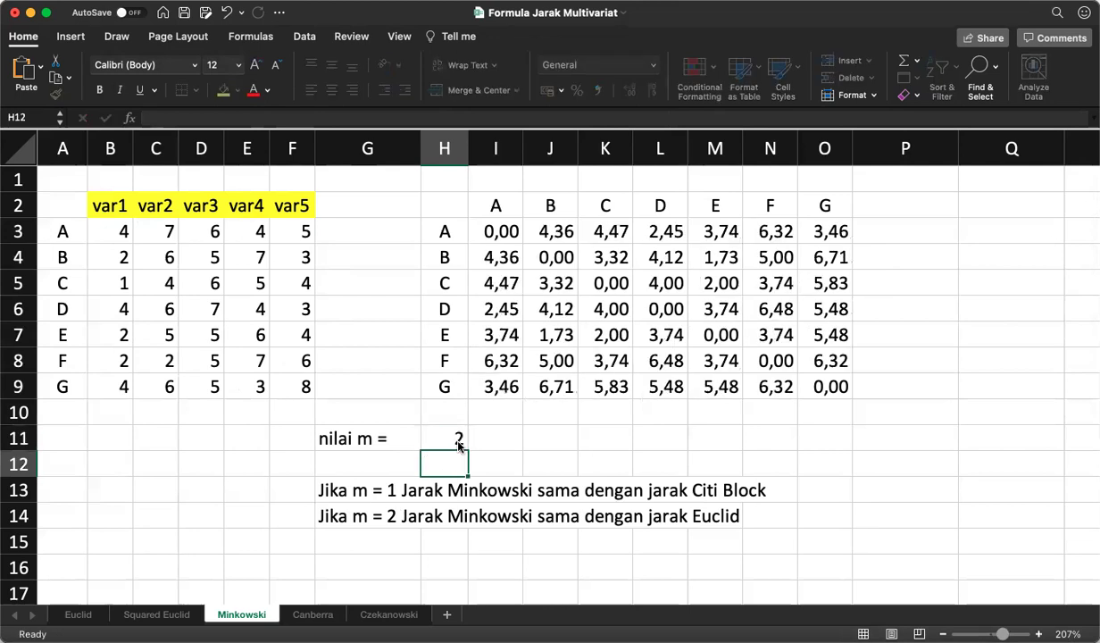
{"action": "left_click", "coordinate": [79, 614]}
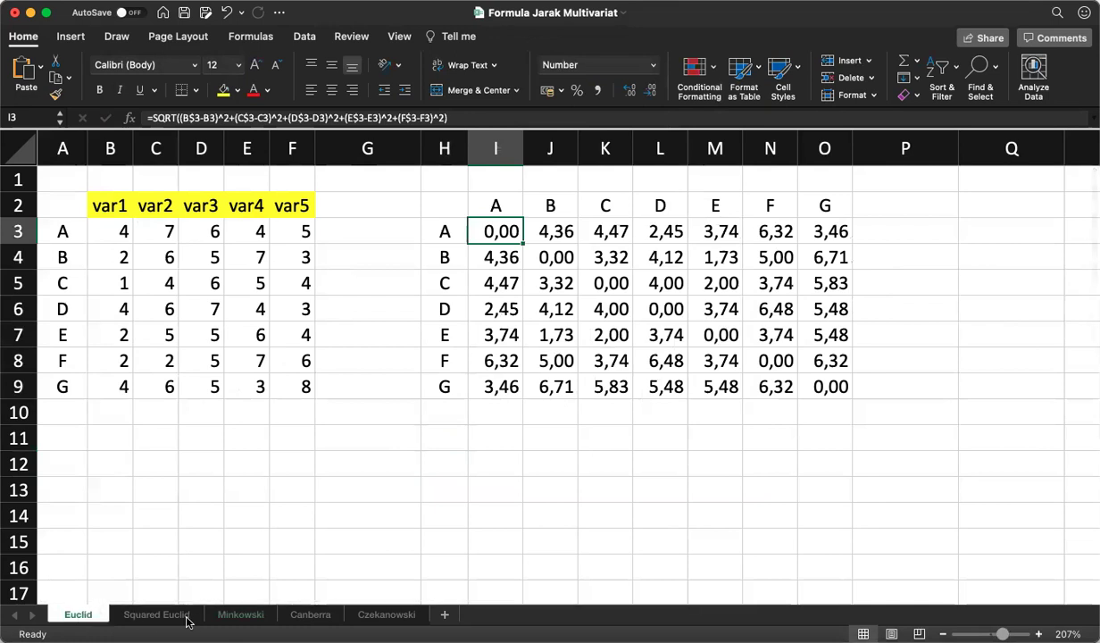
{"action": "left_click", "coordinate": [227, 616]}
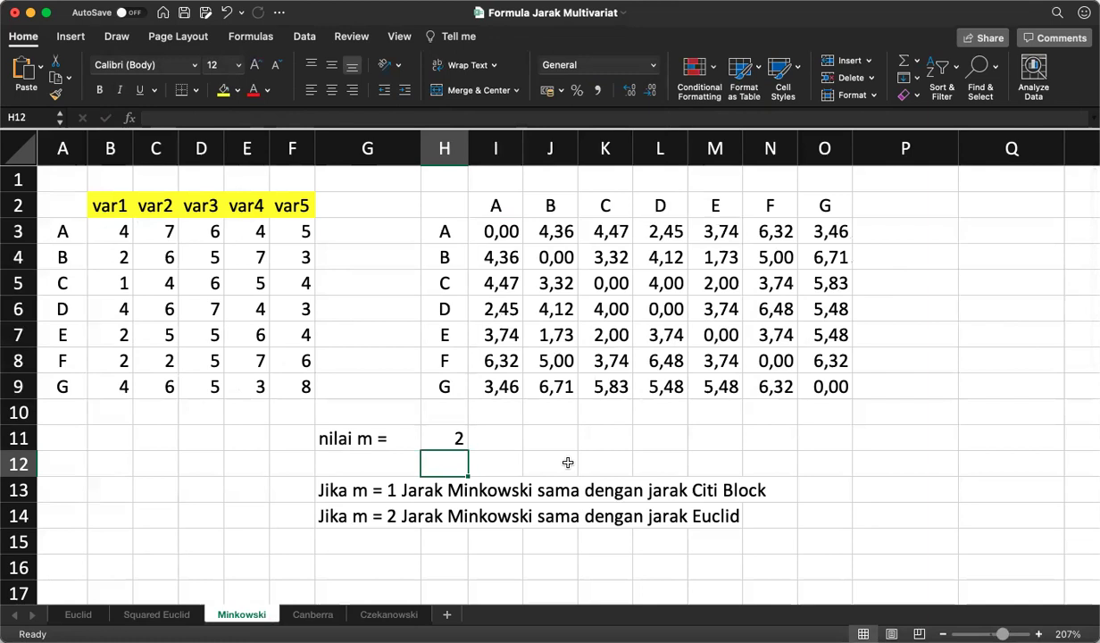
Set the nilai m parameter in cell H11 of the Minkowski sheet to 5.
{"action": "key", "text": "Up"}
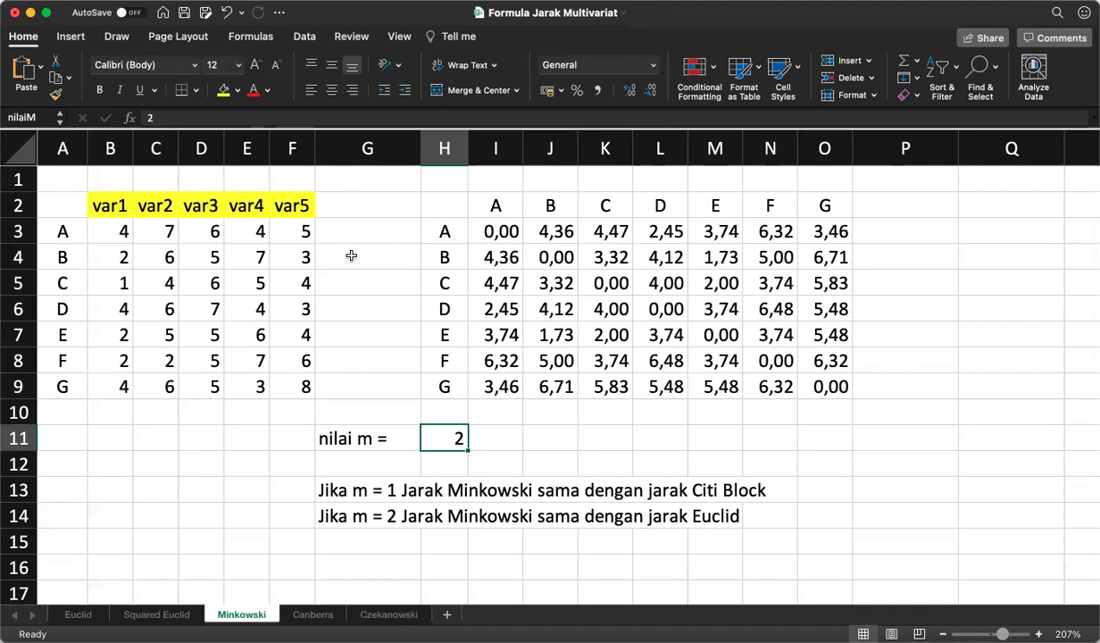
{"action": "type", "text": "5"}
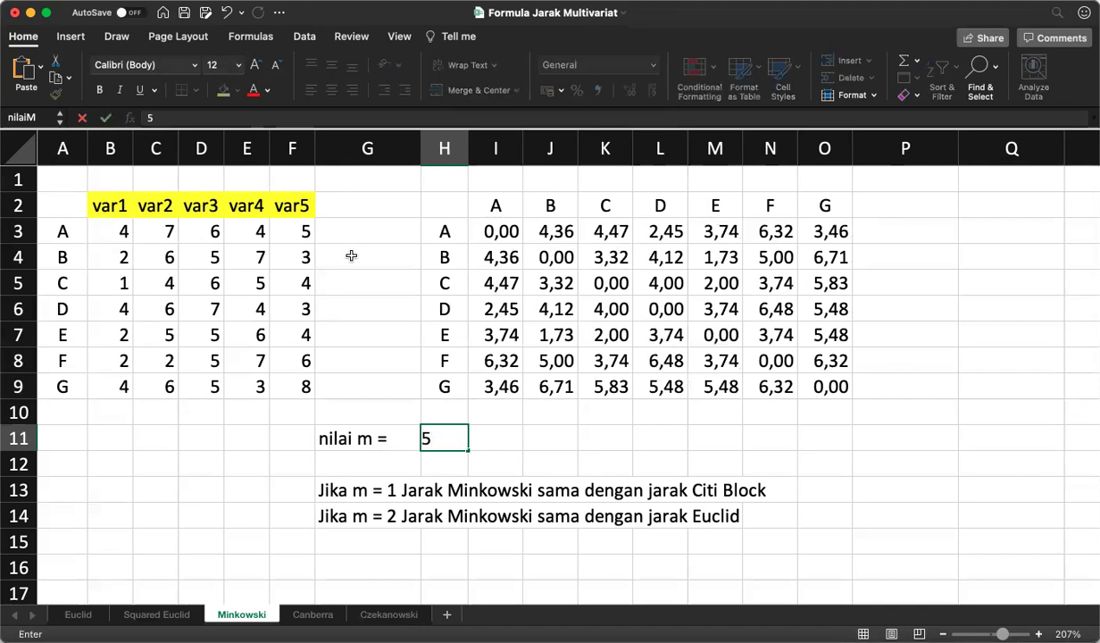
{"action": "key", "text": "Return"}
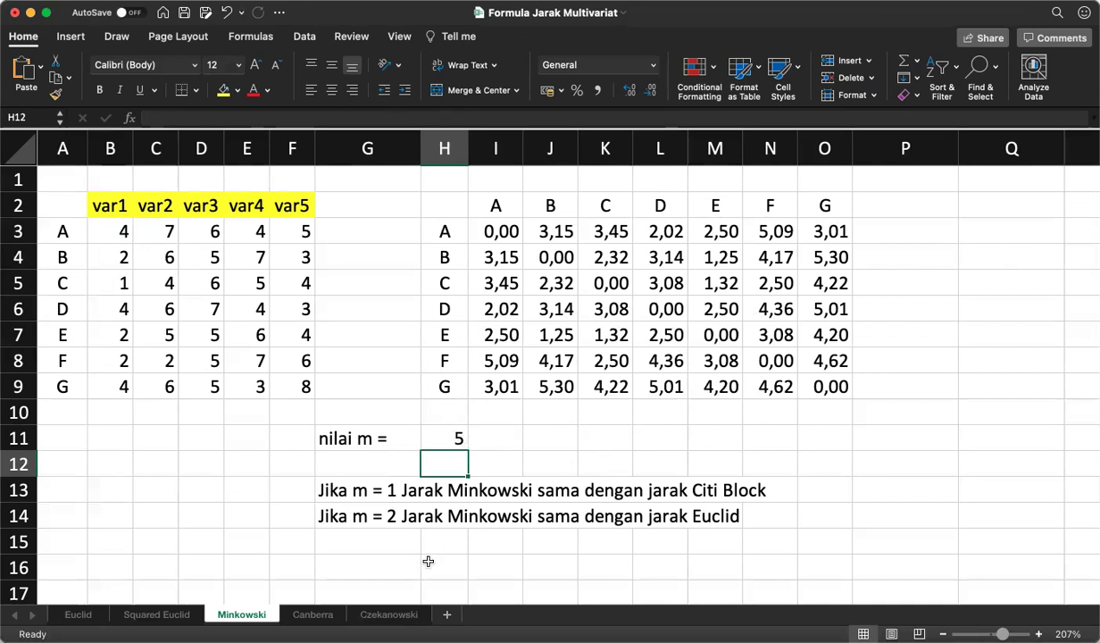
On the Canberra sheet, examine the diagonal distance formulas in cells M7 and I3, leaving them unedited.
{"action": "left_click", "coordinate": [311, 616]}
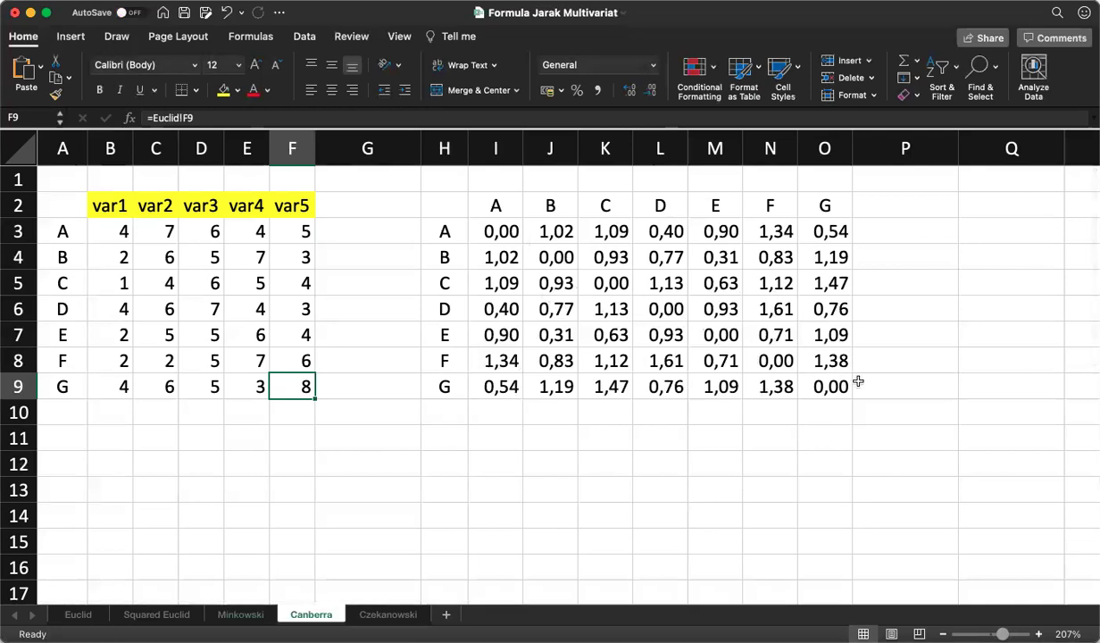
{"action": "left_click", "coordinate": [725, 336]}
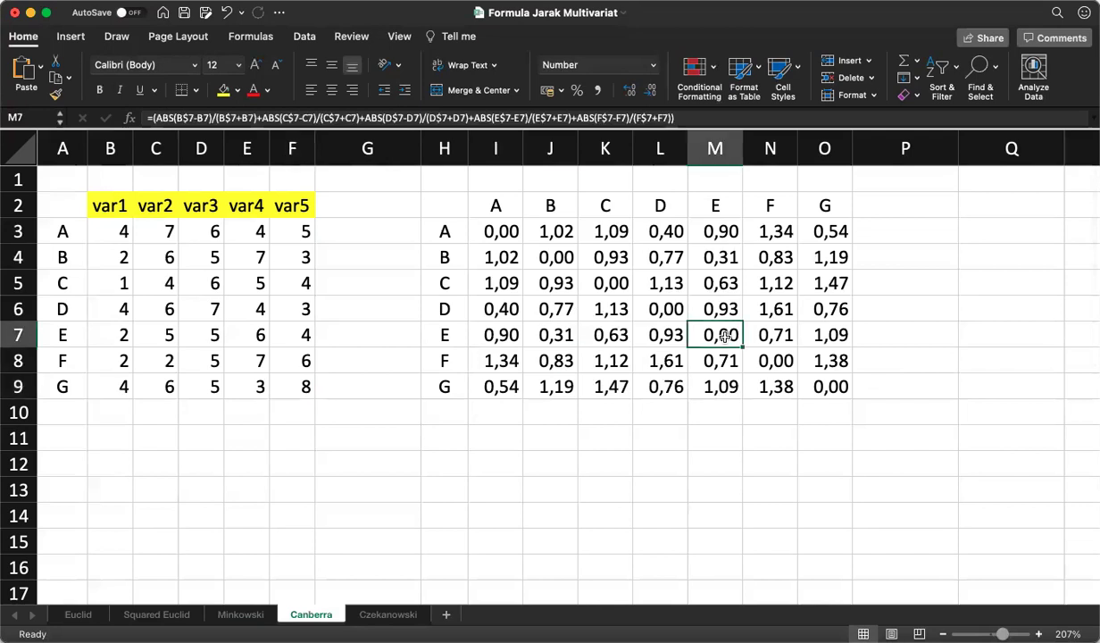
{"action": "left_click", "coordinate": [705, 117]}
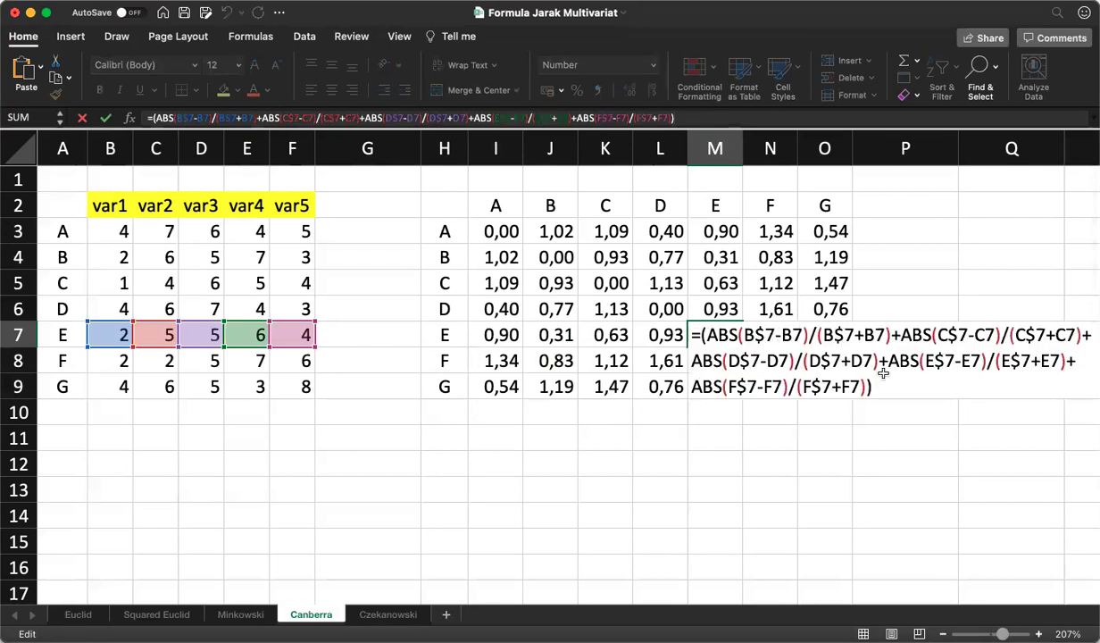
{"action": "left_click", "coordinate": [502, 232]}
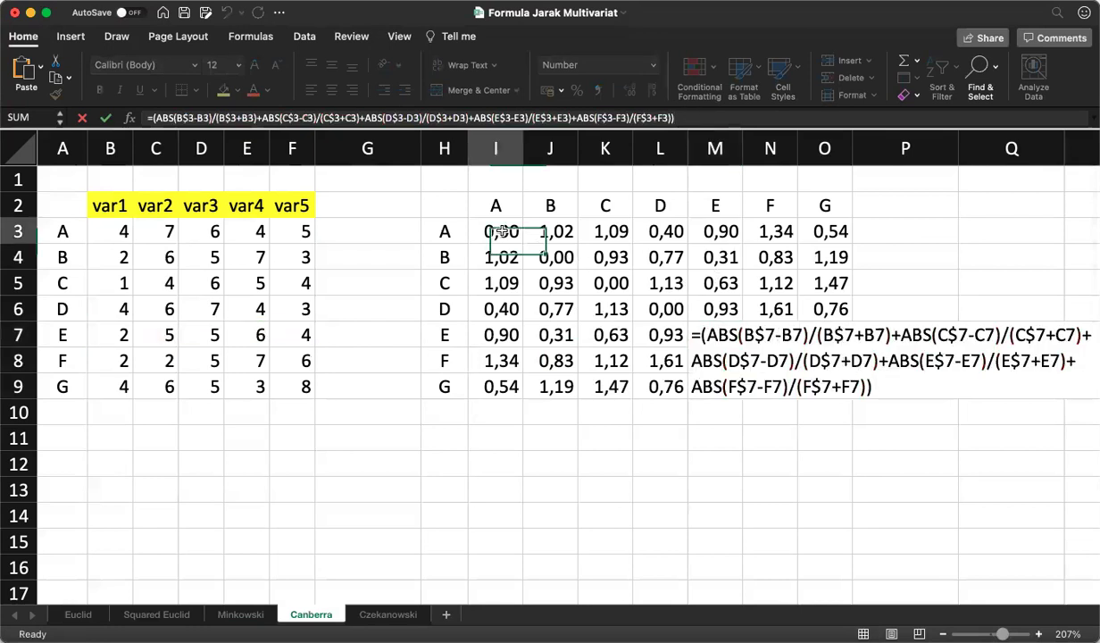
{"action": "left_click", "coordinate": [692, 119]}
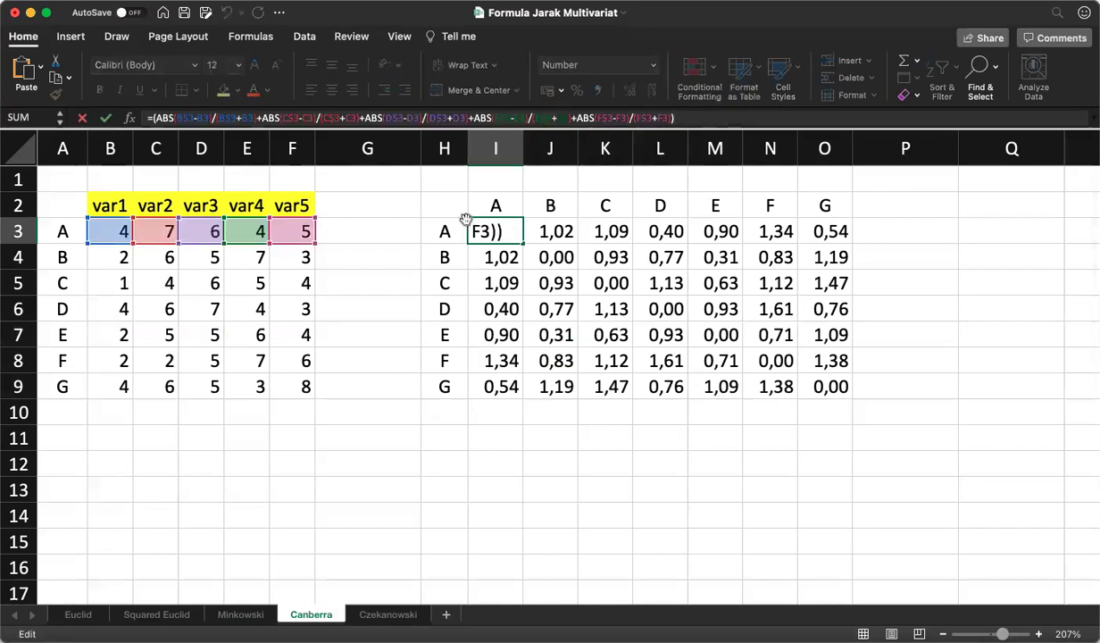
{"action": "left_click", "coordinate": [698, 114]}
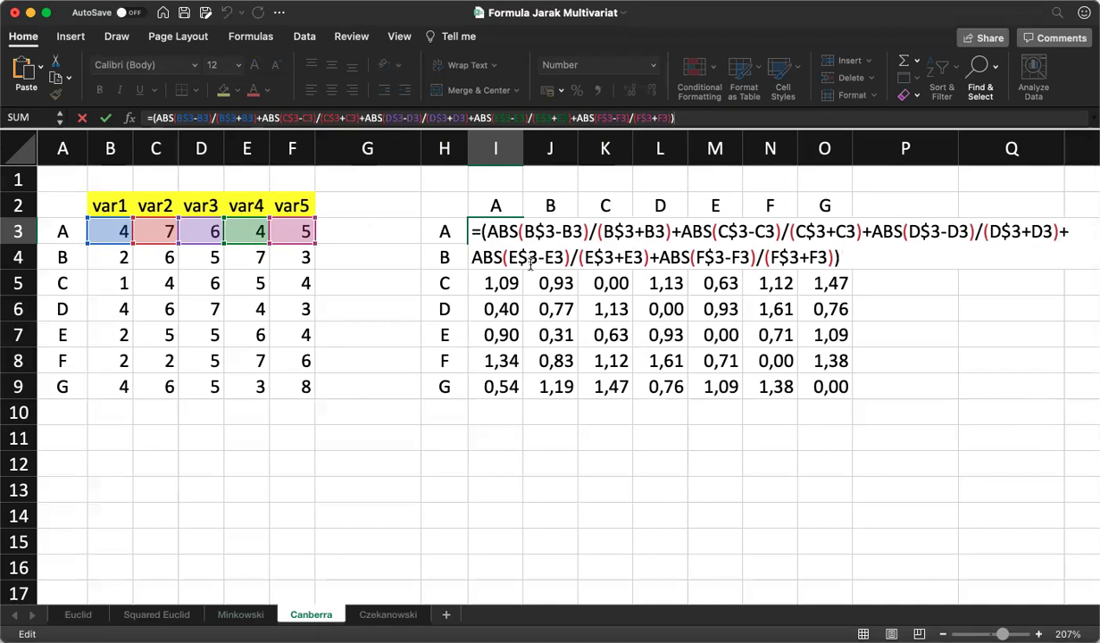
{"action": "key", "text": "Escape"}
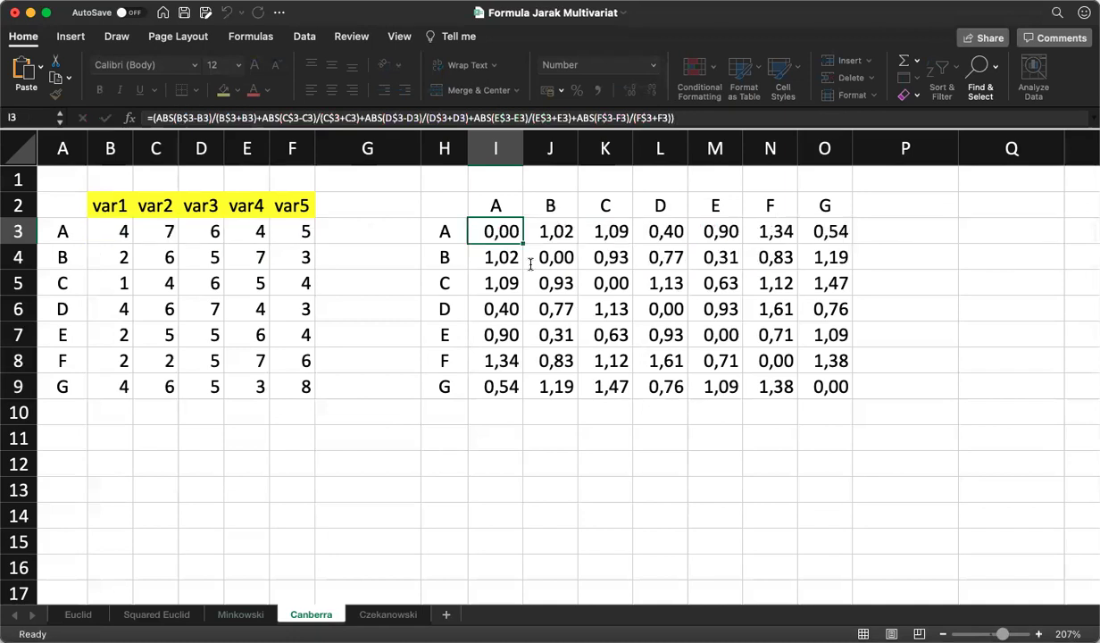
Examine the Canberra formula in cell J7 comparing rows B and E, and leave it unedited.
{"action": "left_click", "coordinate": [551, 335]}
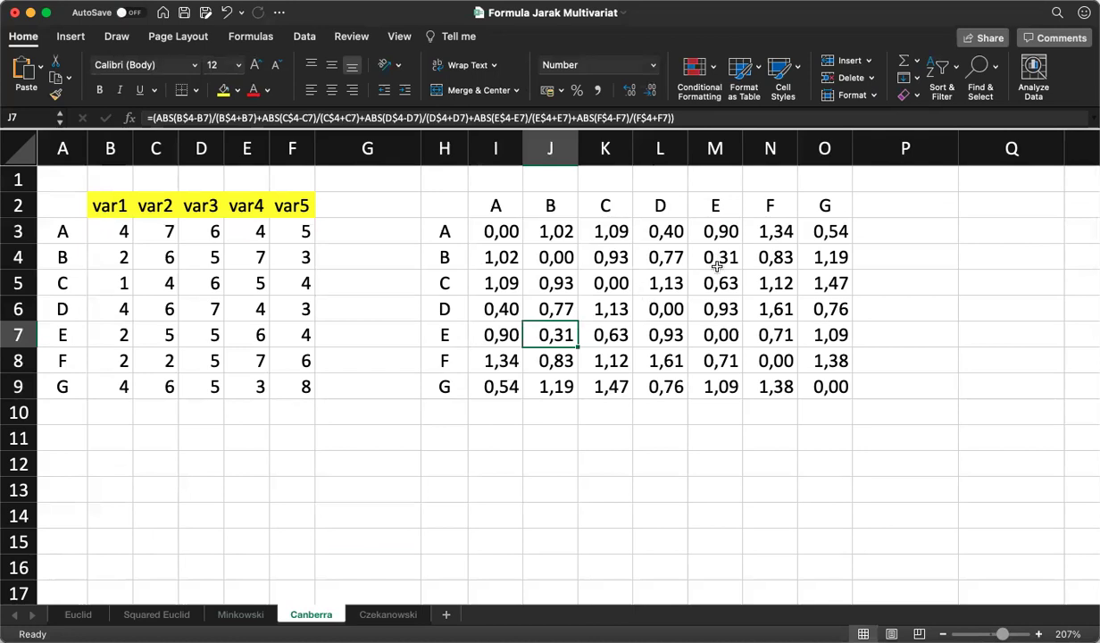
{"action": "left_click", "coordinate": [693, 117]}
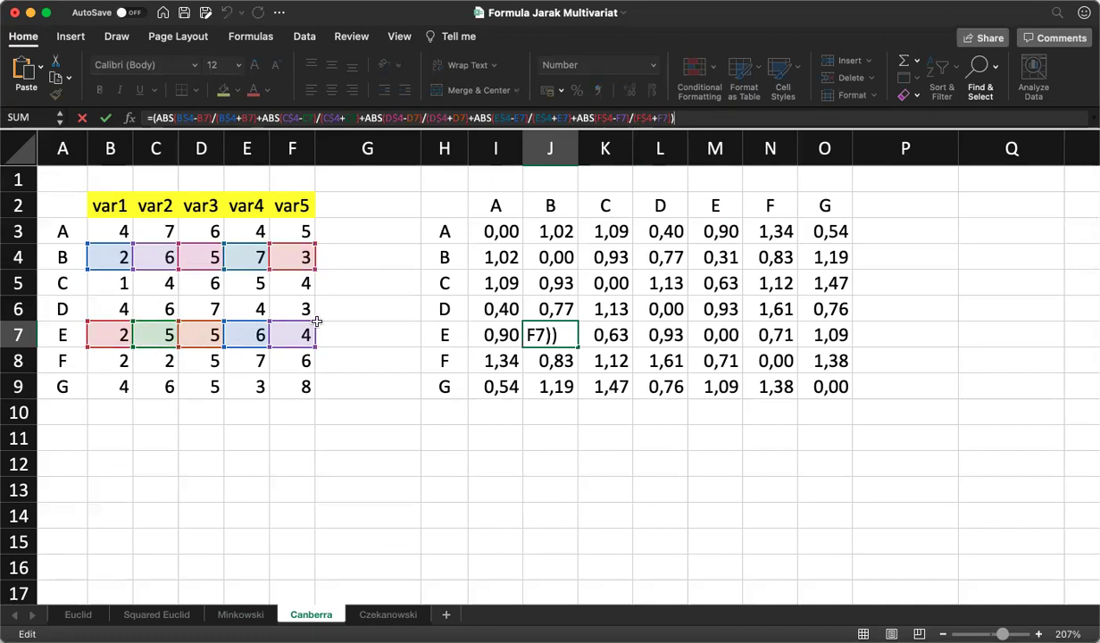
{"action": "key", "text": "ctrl+Return"}
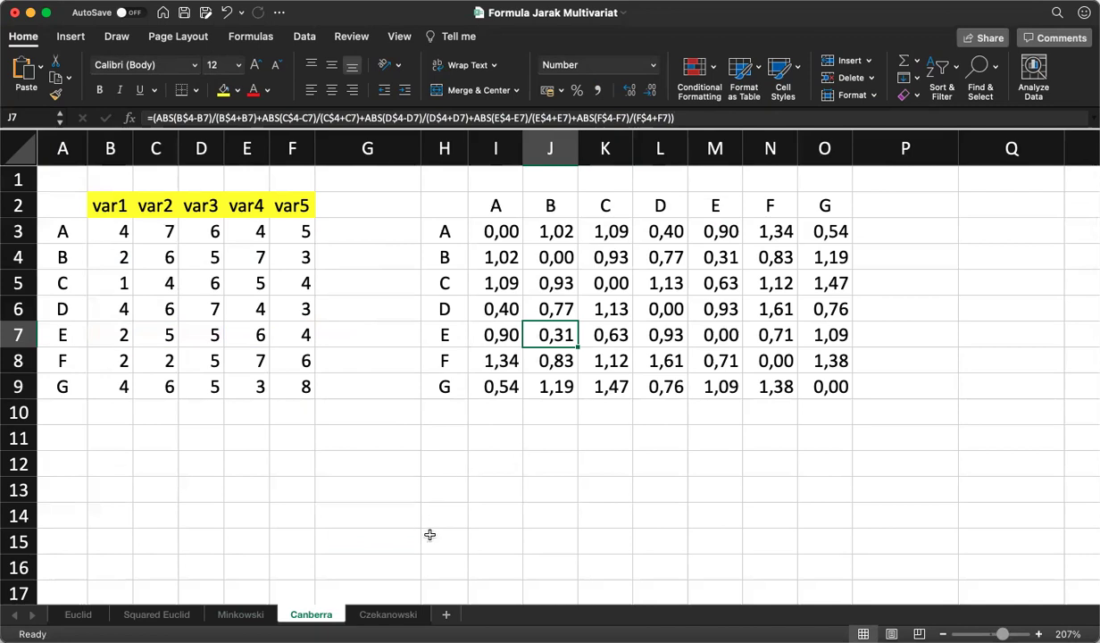
On the Czekanowski sheet, examine the MIN and SUM distance formula in cell I3 without editing it.
{"action": "left_click", "coordinate": [401, 615]}
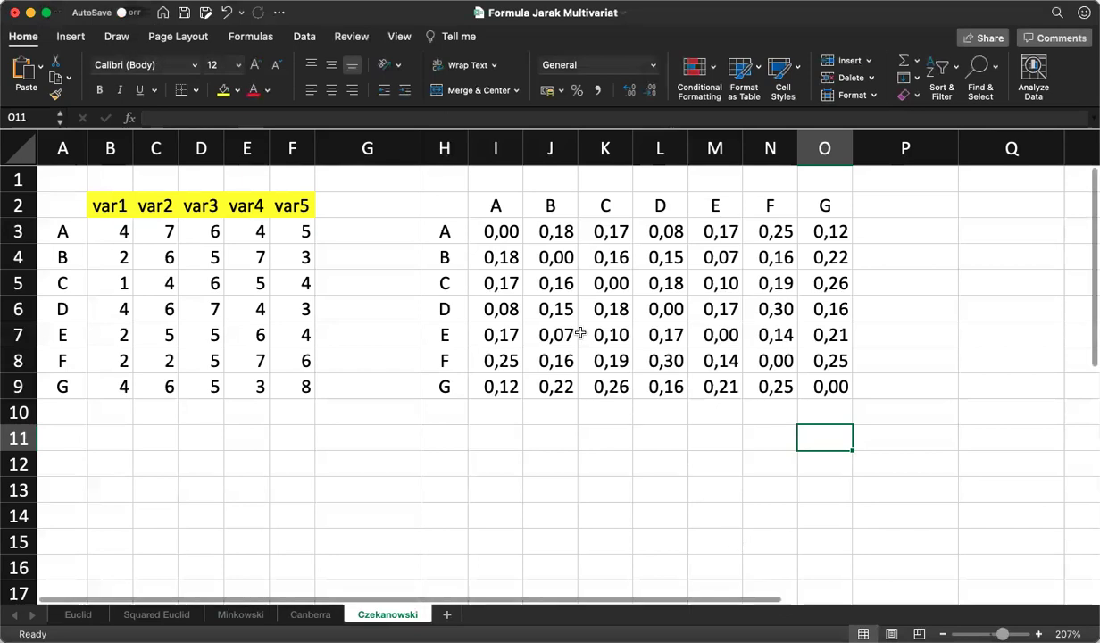
{"action": "left_click", "coordinate": [491, 233]}
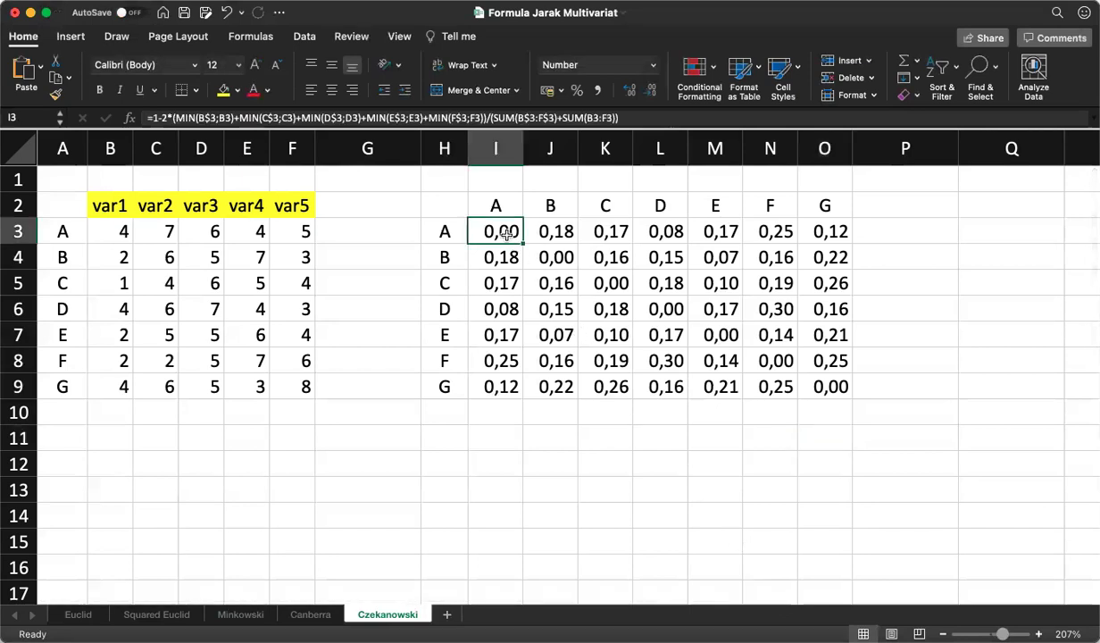
{"action": "left_click", "coordinate": [636, 117]}
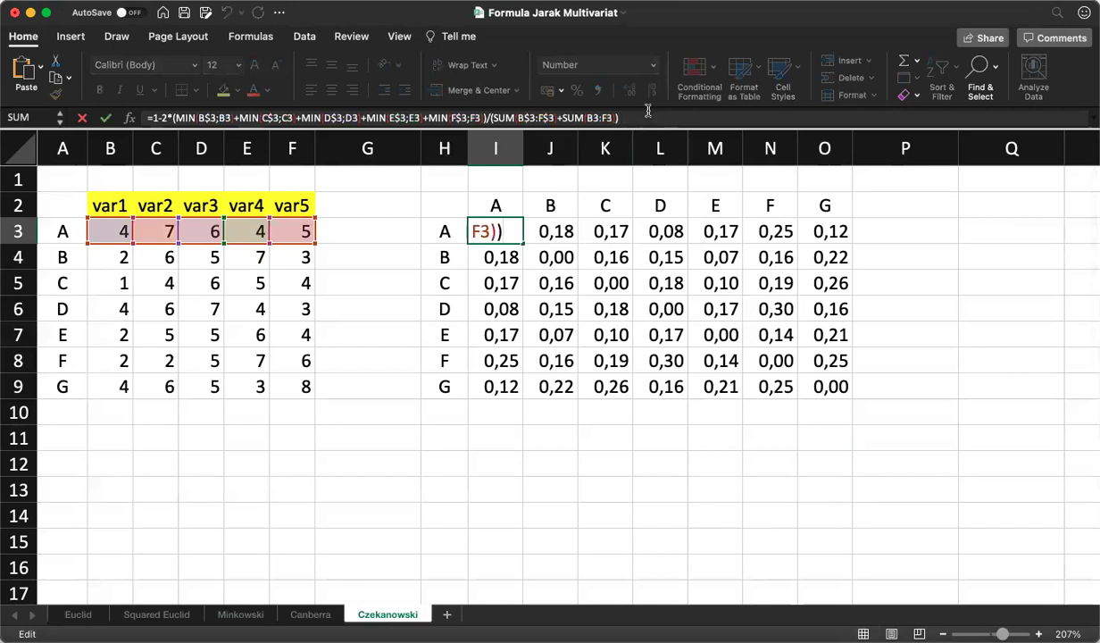
{"action": "left_click", "coordinate": [527, 231]}
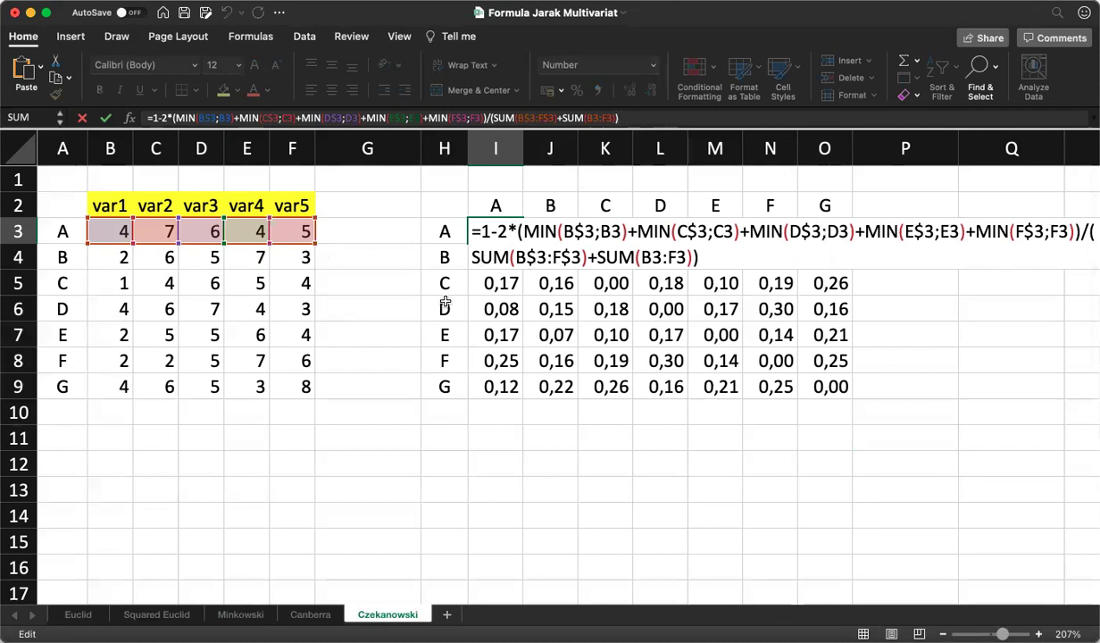
{"action": "key", "text": "Escape"}
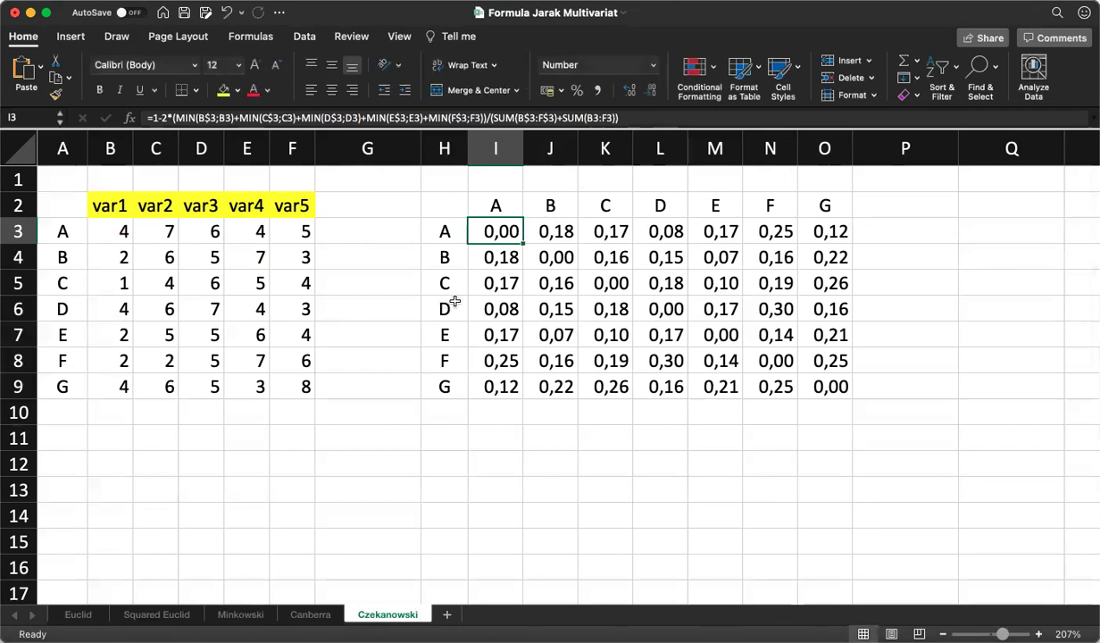
Examine the Czekanowski formula in cell K8 comparing rows C and F, and leave it unedited.
{"action": "left_click", "coordinate": [612, 356]}
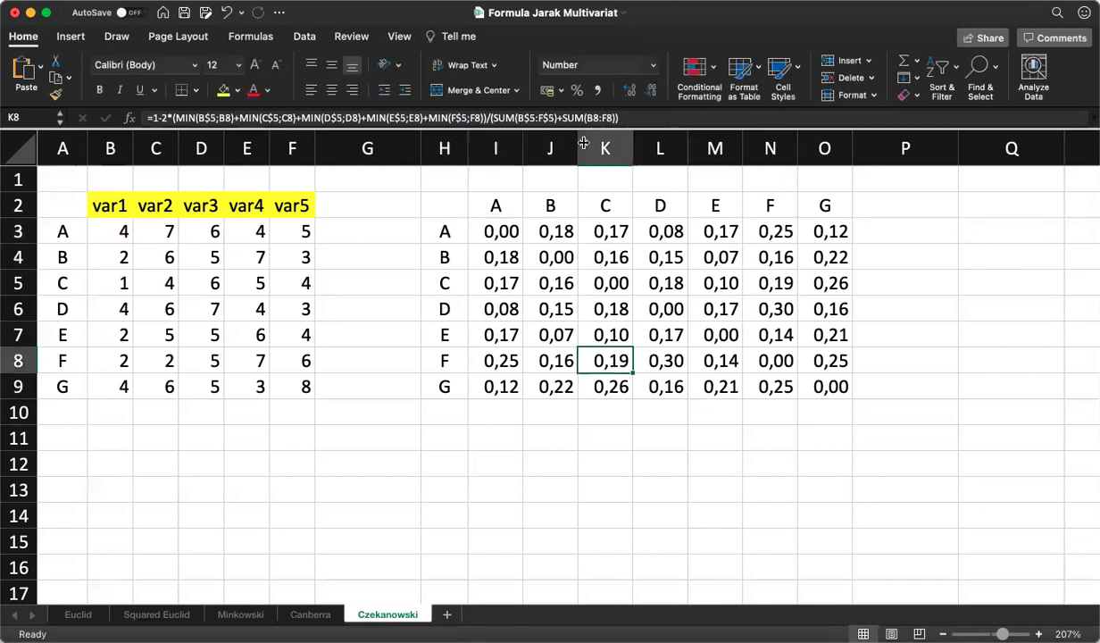
{"action": "left_click", "coordinate": [648, 121]}
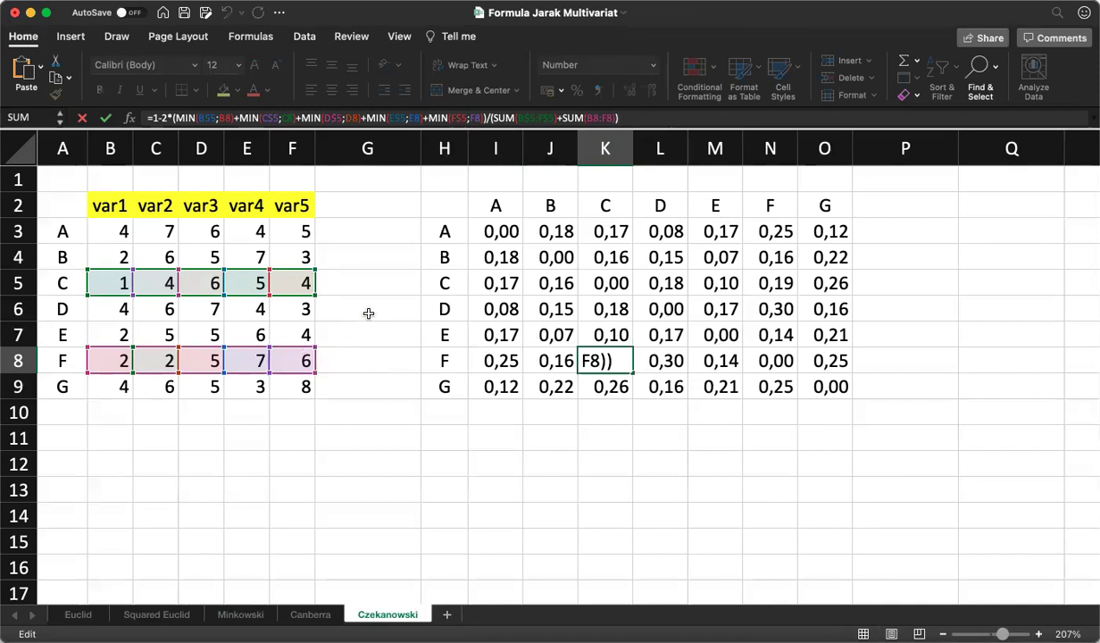
{"action": "key", "text": "Return"}
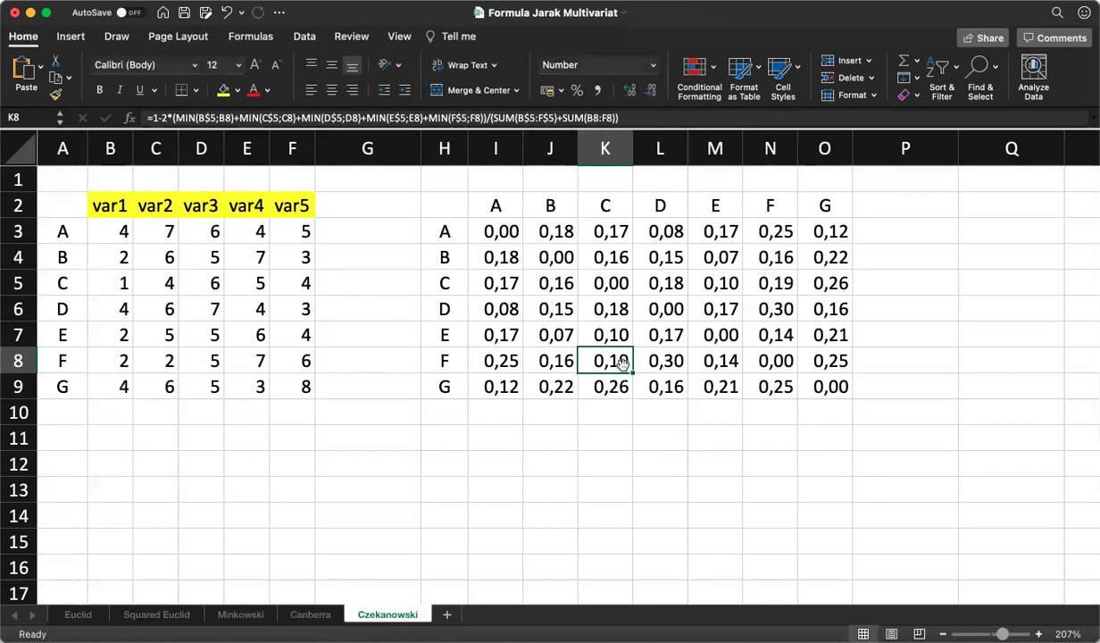